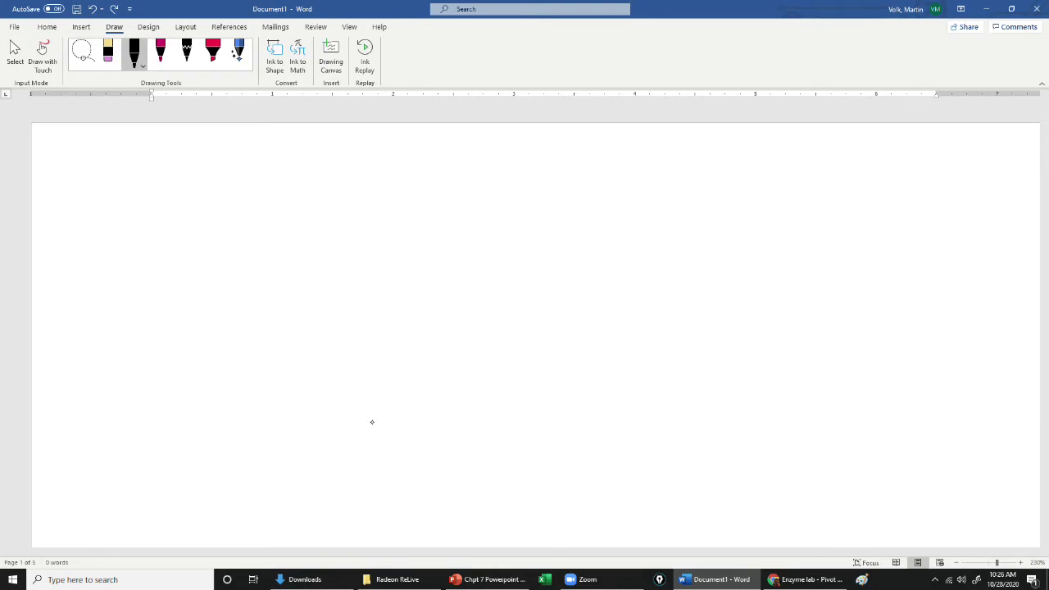
Step: Draw a beaker with a water line and a dark ink blob with a leader line
{"action": "mouse_move", "coordinate": [140, 211]}
{"action": "left_mouse_down"}
{"action": "mouse_move", "coordinate": [124, 399]}
{"action": "mouse_move", "coordinate": [200, 416]}
{"action": "mouse_move", "coordinate": [339, 415]}
{"action": "mouse_move", "coordinate": [402, 363]}
{"action": "mouse_move", "coordinate": [393, 197]}
{"action": "left_mouse_up"}
{"action": "left_click_drag", "start_coordinate": [142, 228], "coordinate": [395, 236]}
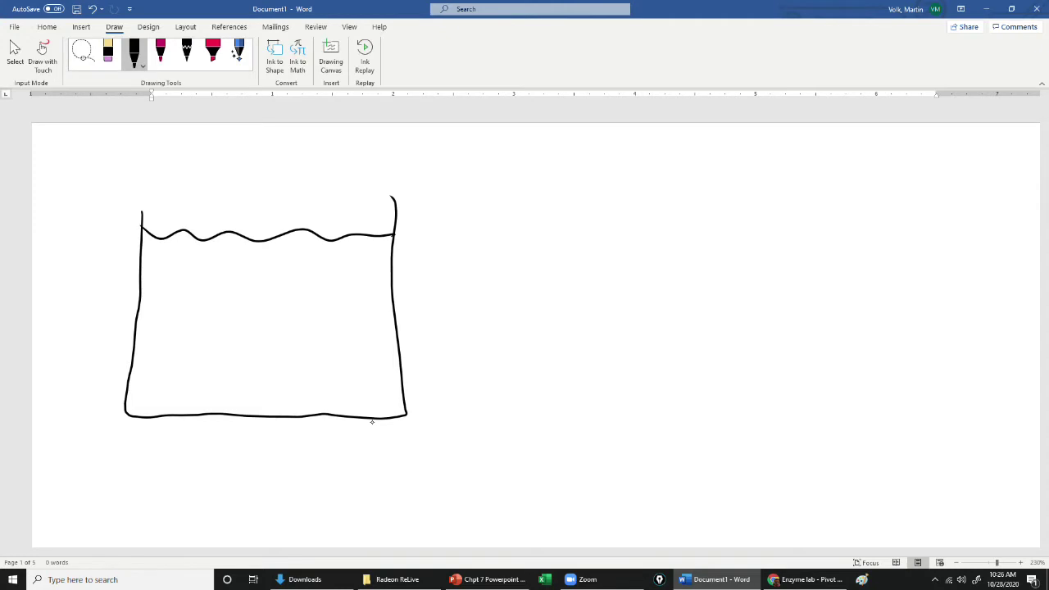
{"action": "left_click_drag", "start_coordinate": [150, 404], "coordinate": [152, 401]}
{"action": "mouse_move", "coordinate": [151, 410]}
{"action": "left_mouse_down"}
{"action": "mouse_move", "coordinate": [165, 475]}
{"action": "mouse_move", "coordinate": [261, 469]}
{"action": "left_mouse_up"}
Step: Write the 'low conc' label and draw arrows spreading out from the blob
{"action": "left_click_drag", "start_coordinate": [417, 246], "coordinate": [387, 257]}
{"action": "left_click_drag", "start_coordinate": [435, 220], "coordinate": [440, 252]}
{"action": "left_click_drag", "start_coordinate": [456, 242], "coordinate": [527, 239]}
{"action": "left_click_drag", "start_coordinate": [535, 228], "coordinate": [545, 240]}
{"action": "left_click_drag", "start_coordinate": [559, 229], "coordinate": [561, 241]}
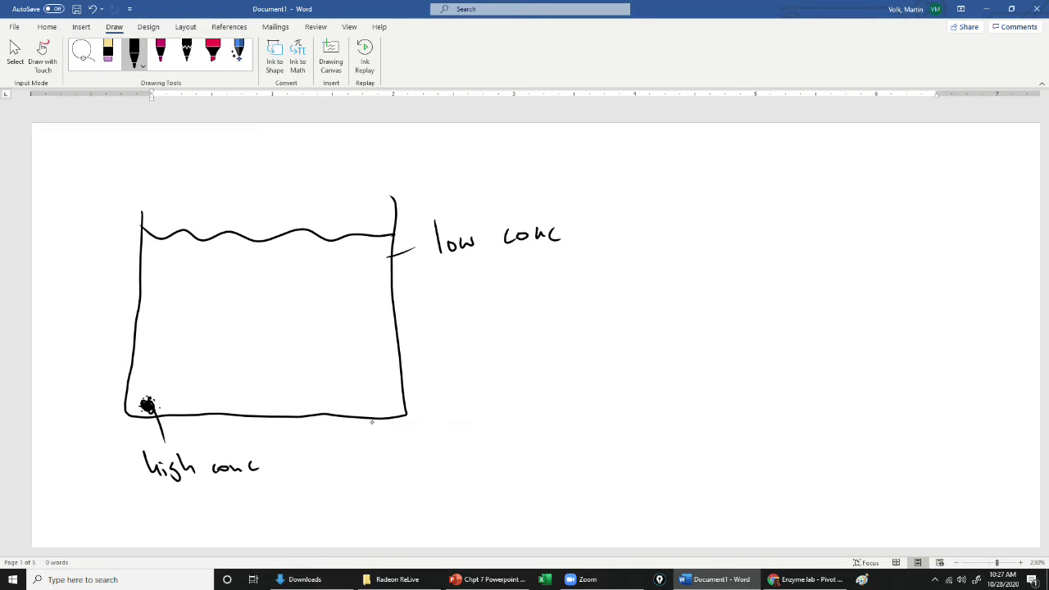
{"action": "left_click_drag", "start_coordinate": [148, 400], "coordinate": [164, 355]}
{"action": "mouse_move", "coordinate": [152, 402]}
{"action": "left_mouse_down"}
{"action": "mouse_move", "coordinate": [195, 362]}
{"action": "mouse_move", "coordinate": [189, 373]}
{"action": "mouse_move", "coordinate": [223, 375]}
{"action": "mouse_move", "coordinate": [215, 385]}
{"action": "left_mouse_up"}
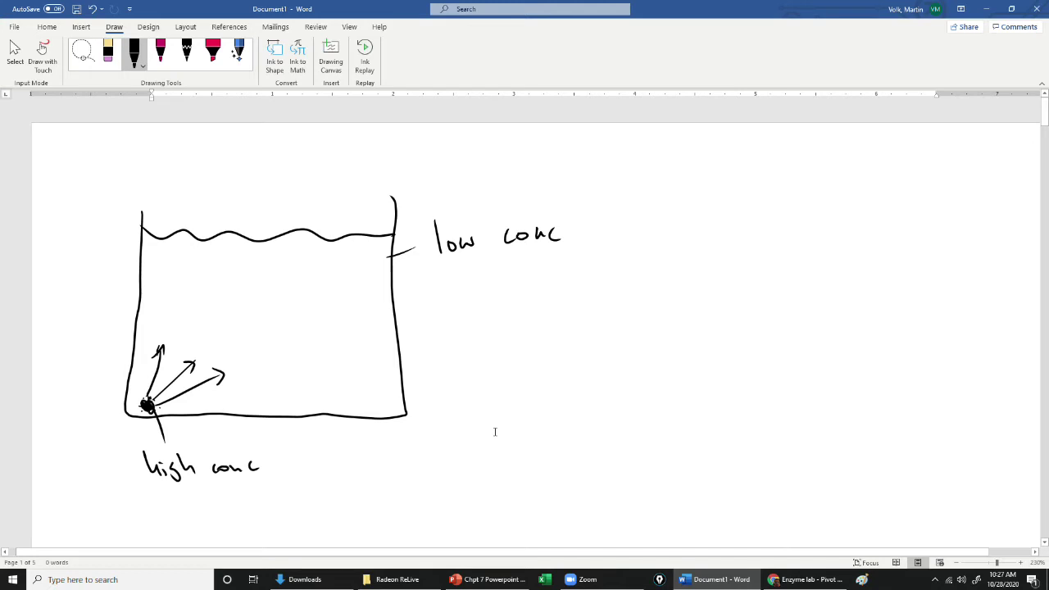
Step: Draw a right-pointing arrow and a second beaker with its water line
{"action": "mouse_move", "coordinate": [473, 304]}
{"action": "left_mouse_down"}
{"action": "mouse_move", "coordinate": [513, 309]}
{"action": "mouse_move", "coordinate": [482, 327]}
{"action": "left_mouse_up"}
{"action": "mouse_move", "coordinate": [554, 295]}
{"action": "left_mouse_down"}
{"action": "mouse_move", "coordinate": [568, 321]}
{"action": "mouse_move", "coordinate": [559, 332]}
{"action": "left_mouse_up"}
{"action": "mouse_move", "coordinate": [658, 214]}
{"action": "left_mouse_down"}
{"action": "mouse_move", "coordinate": [656, 392]}
{"action": "mouse_move", "coordinate": [833, 405]}
{"action": "mouse_move", "coordinate": [883, 385]}
{"action": "mouse_move", "coordinate": [898, 193]}
{"action": "left_mouse_up"}
{"action": "left_click_drag", "start_coordinate": [665, 239], "coordinate": [931, 241]}
Step: Scatter evenly spread particle dots throughout the second beaker
{"action": "left_click_drag", "start_coordinate": [793, 310], "coordinate": [821, 300]}
{"action": "left_click_drag", "start_coordinate": [754, 298], "coordinate": [715, 319]}
{"action": "left_click", "coordinate": [718, 343]}
{"action": "left_click_drag", "start_coordinate": [844, 320], "coordinate": [841, 333]}
{"action": "left_click_drag", "start_coordinate": [702, 368], "coordinate": [714, 368]}
{"action": "left_click_drag", "start_coordinate": [760, 372], "coordinate": [765, 374]}
{"action": "left_click_drag", "start_coordinate": [811, 375], "coordinate": [817, 373]}
{"action": "left_click_drag", "start_coordinate": [674, 302], "coordinate": [671, 317]}
{"action": "left_click_drag", "start_coordinate": [815, 267], "coordinate": [818, 263]}
{"action": "left_click", "coordinate": [782, 331]}
{"action": "mouse_move", "coordinate": [788, 322]}
{"action": "left_mouse_down"}
{"action": "mouse_move", "coordinate": [799, 315]}
{"action": "mouse_move", "coordinate": [791, 351]}
{"action": "left_mouse_up"}
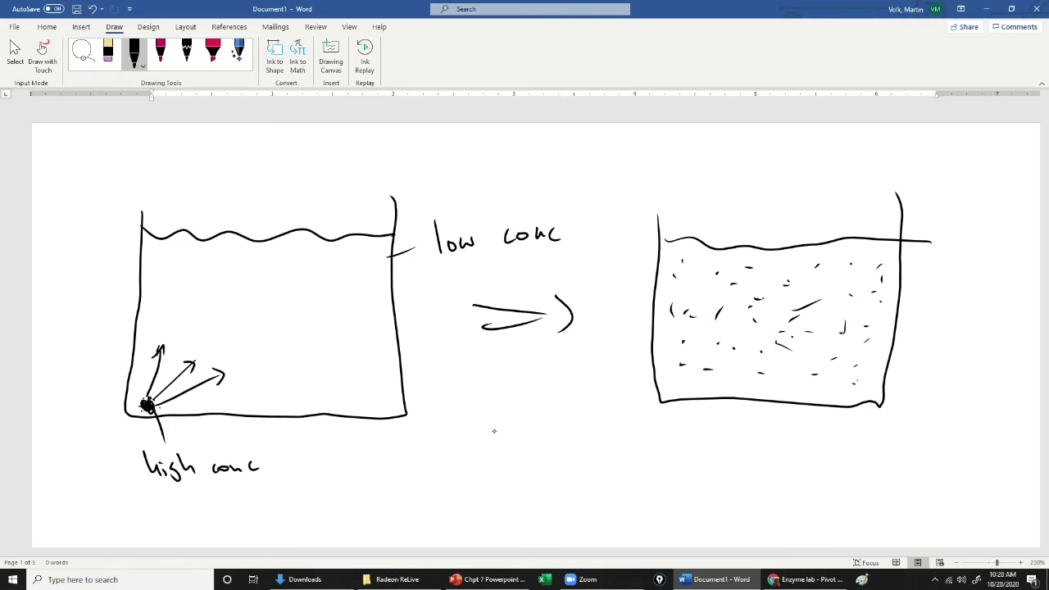
Step: Draw a pointer line and write 'equilibrium' below the second beaker
{"action": "left_click_drag", "start_coordinate": [723, 362], "coordinate": [718, 423]}
{"action": "left_click_drag", "start_coordinate": [646, 457], "coordinate": [679, 487]}
{"action": "mouse_move", "coordinate": [695, 450]}
{"action": "left_mouse_down"}
{"action": "mouse_move", "coordinate": [714, 449]}
{"action": "mouse_move", "coordinate": [724, 467]}
{"action": "left_mouse_up"}
{"action": "left_click_drag", "start_coordinate": [742, 423], "coordinate": [740, 464]}
{"action": "left_click_drag", "start_coordinate": [753, 451], "coordinate": [752, 462]}
{"action": "mouse_move", "coordinate": [762, 423]}
{"action": "left_mouse_down"}
{"action": "mouse_move", "coordinate": [774, 467]}
{"action": "mouse_move", "coordinate": [799, 452]}
{"action": "left_mouse_up"}
{"action": "mouse_move", "coordinate": [806, 452]}
{"action": "left_mouse_down"}
{"action": "mouse_move", "coordinate": [806, 465]}
{"action": "mouse_move", "coordinate": [883, 462]}
{"action": "left_mouse_up"}
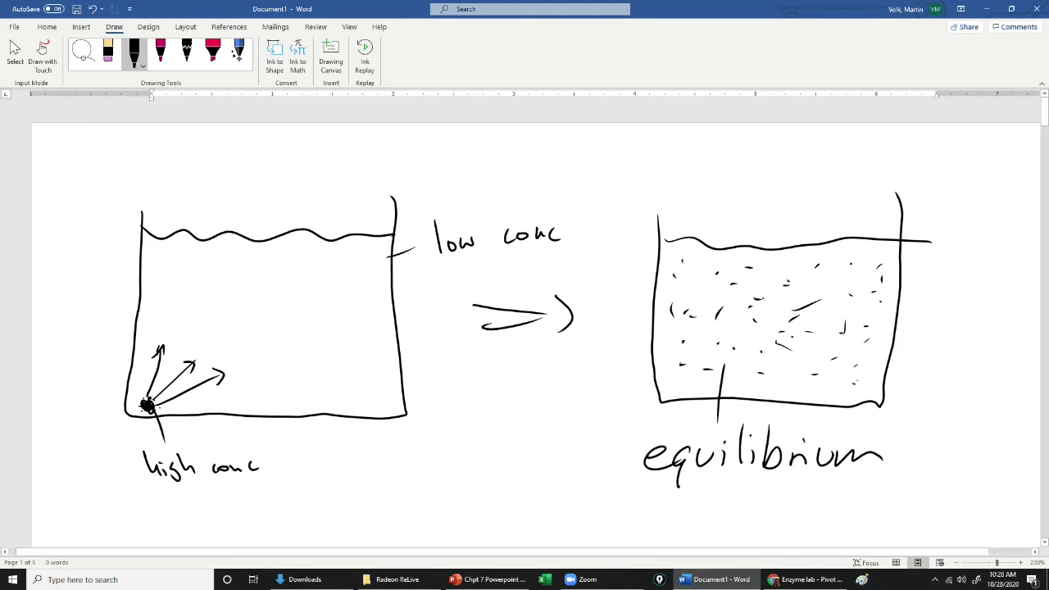
{"action": "scroll", "coordinate": [391, 358], "scroll_direction": "down", "scroll_amount": 5}
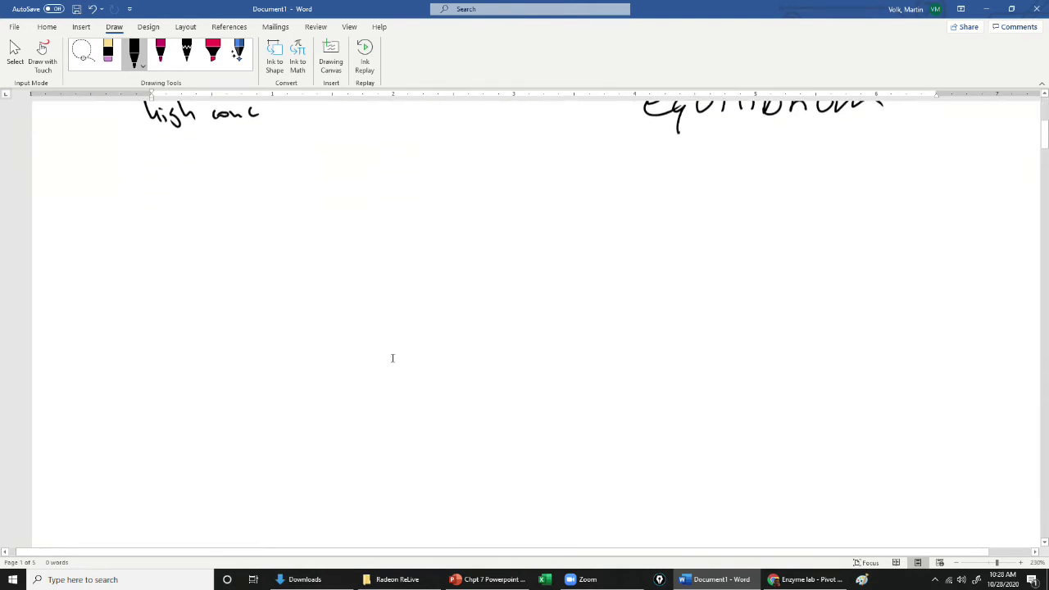
{"action": "scroll", "coordinate": [392, 358], "scroll_direction": "down", "scroll_amount": 2}
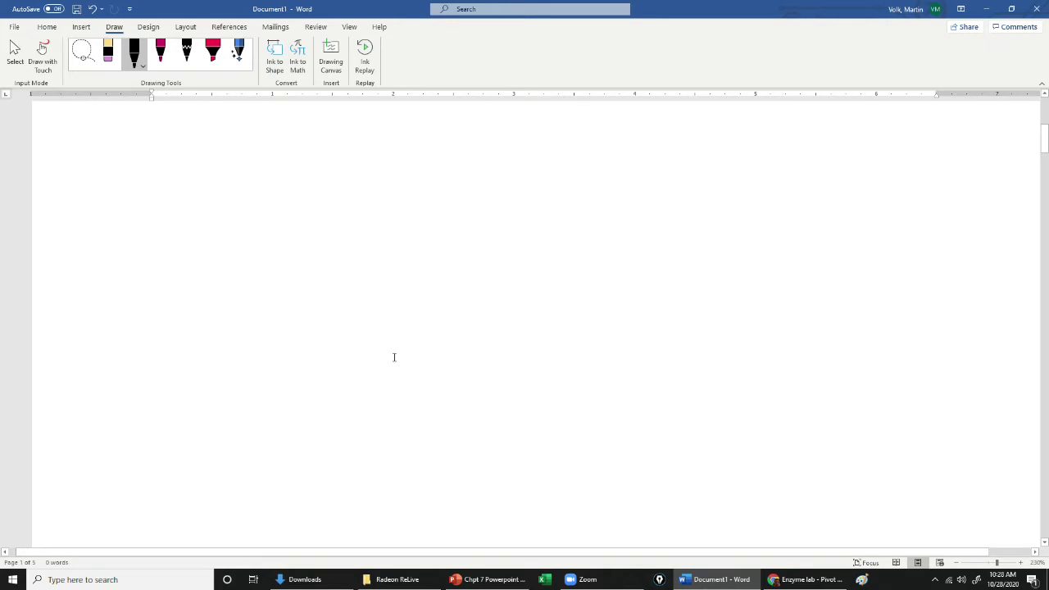
{"action": "mouse_move", "coordinate": [201, 187]}
{"action": "left_mouse_down"}
{"action": "mouse_move", "coordinate": [187, 190]}
{"action": "mouse_move", "coordinate": [241, 346]}
{"action": "mouse_move", "coordinate": [264, 223]}
{"action": "mouse_move", "coordinate": [201, 187]}
{"action": "mouse_move", "coordinate": [277, 183]}
{"action": "mouse_move", "coordinate": [256, 248]}
{"action": "mouse_move", "coordinate": [271, 247]}
{"action": "left_mouse_up"}
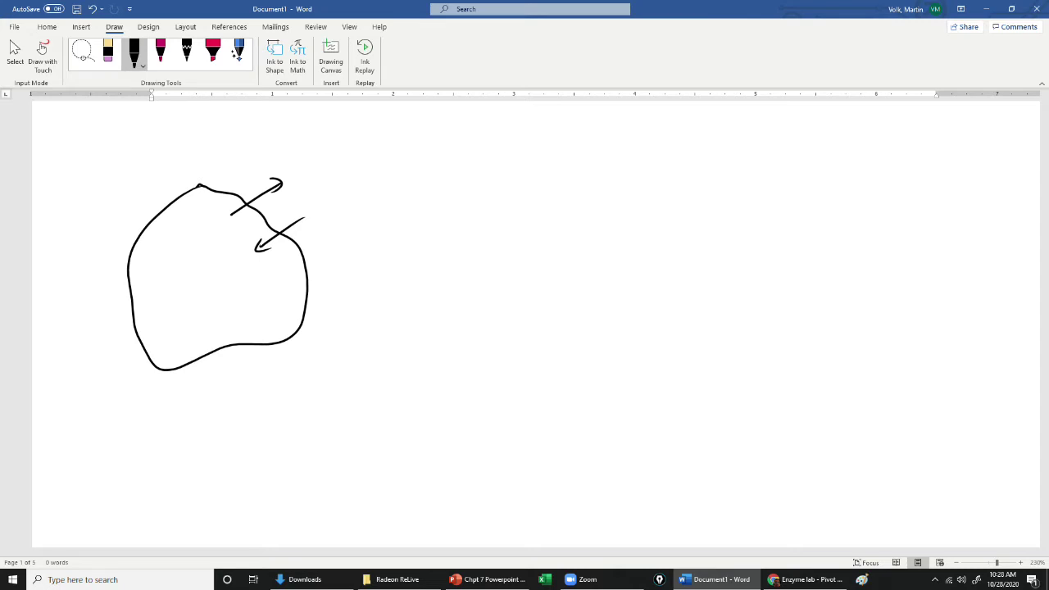
{"action": "left_click_drag", "start_coordinate": [308, 147], "coordinate": [320, 162]}
{"action": "mouse_move", "coordinate": [336, 152]}
{"action": "left_mouse_down"}
{"action": "mouse_move", "coordinate": [346, 140]}
{"action": "mouse_move", "coordinate": [359, 151]}
{"action": "left_mouse_up"}
{"action": "mouse_move", "coordinate": [369, 136]}
{"action": "left_mouse_down"}
{"action": "mouse_move", "coordinate": [365, 144]}
{"action": "mouse_move", "coordinate": [401, 121]}
{"action": "mouse_move", "coordinate": [395, 139]}
{"action": "left_mouse_up"}
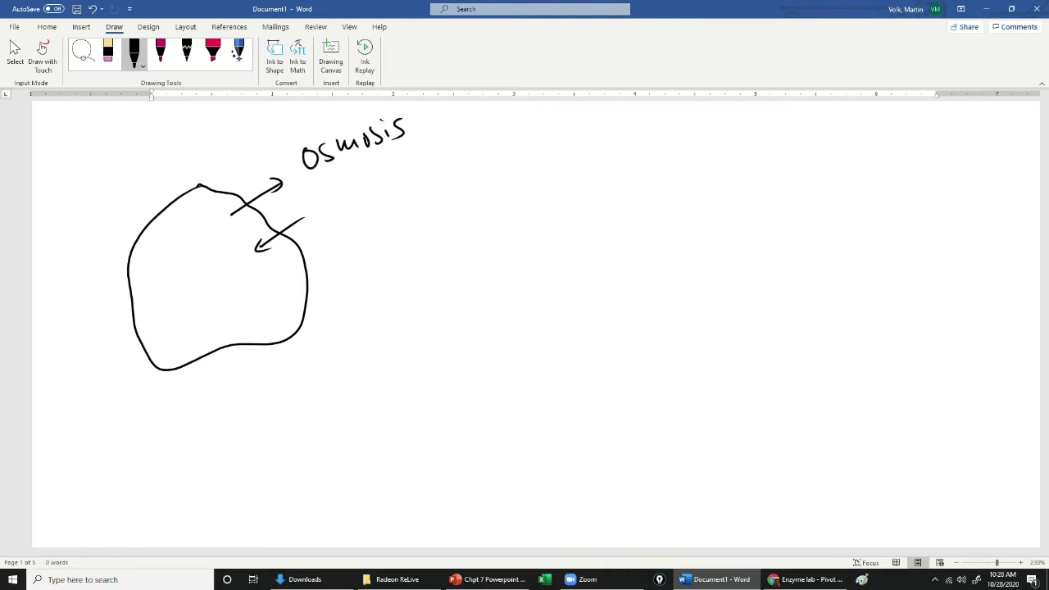
{"action": "left_click", "coordinate": [94, 10]}
{"action": "left_click", "coordinate": [93, 10]}
{"action": "left_click", "coordinate": [93, 10]}
{"action": "left_click", "coordinate": [93, 10]}
{"action": "left_click", "coordinate": [93, 10]}
{"action": "left_click", "coordinate": [94, 9]}
{"action": "left_click", "coordinate": [94, 10]}
{"action": "left_click", "coordinate": [93, 10]}
{"action": "left_click", "coordinate": [93, 9]}
{"action": "scroll", "coordinate": [172, 183], "scroll_direction": "down", "scroll_amount": 3}
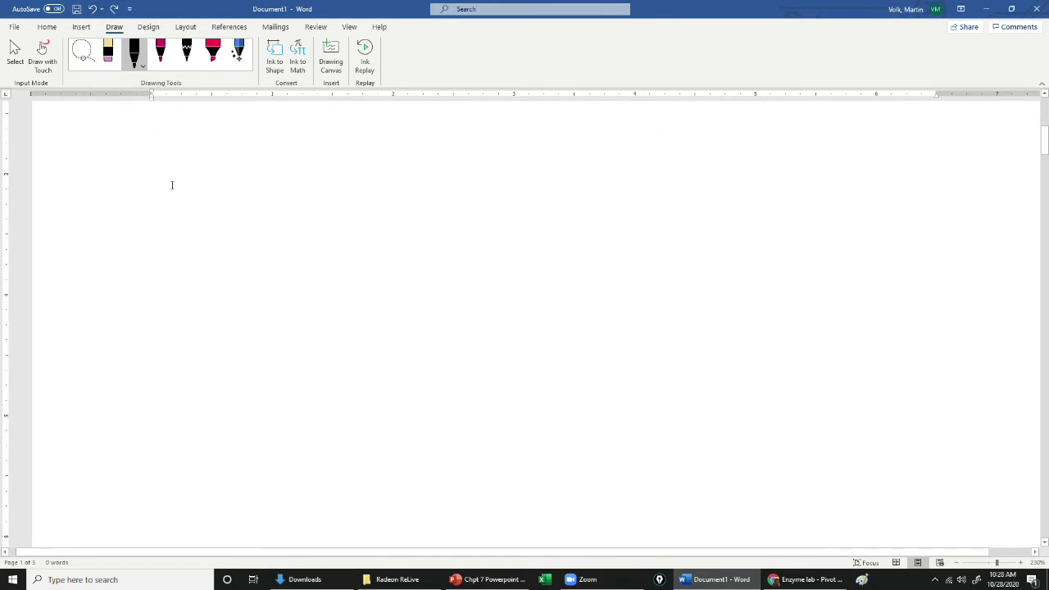
Step: Draw a new beaker with a water line, label it 'salt H2O', and sketch a cell inside
{"action": "mouse_move", "coordinate": [144, 193]}
{"action": "left_mouse_down"}
{"action": "mouse_move", "coordinate": [141, 382]}
{"action": "mouse_move", "coordinate": [290, 375]}
{"action": "mouse_move", "coordinate": [322, 276]}
{"action": "mouse_move", "coordinate": [320, 177]}
{"action": "left_mouse_up"}
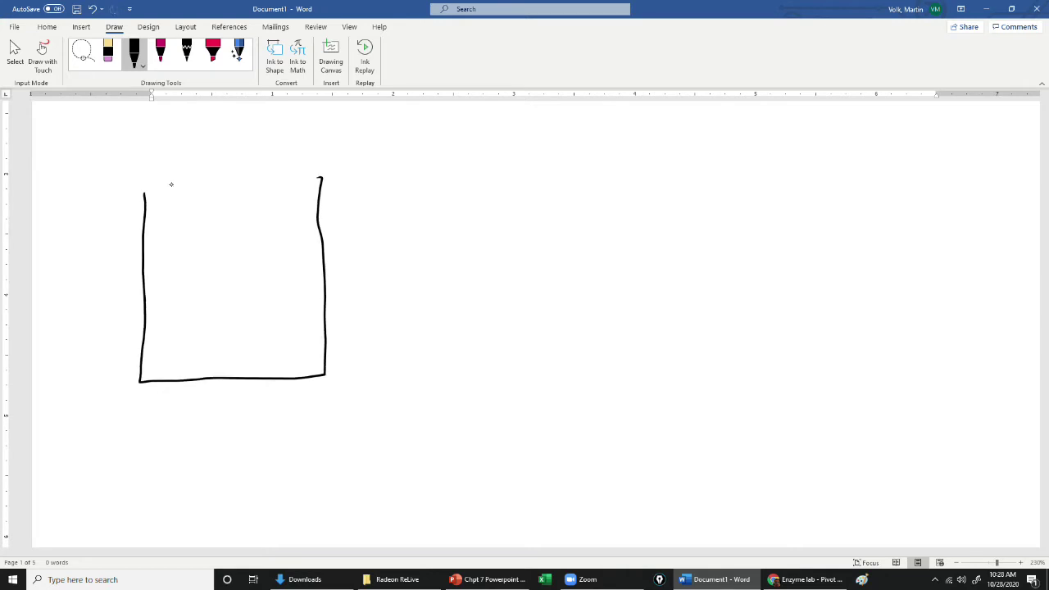
{"action": "mouse_move", "coordinate": [146, 206]}
{"action": "left_mouse_down"}
{"action": "mouse_move", "coordinate": [311, 204]}
{"action": "mouse_move", "coordinate": [350, 227]}
{"action": "mouse_move", "coordinate": [377, 221]}
{"action": "left_mouse_up"}
{"action": "mouse_move", "coordinate": [381, 203]}
{"action": "left_mouse_down"}
{"action": "mouse_move", "coordinate": [384, 225]}
{"action": "mouse_move", "coordinate": [405, 210]}
{"action": "mouse_move", "coordinate": [447, 218]}
{"action": "left_mouse_up"}
{"action": "left_click_drag", "start_coordinate": [464, 193], "coordinate": [461, 195]}
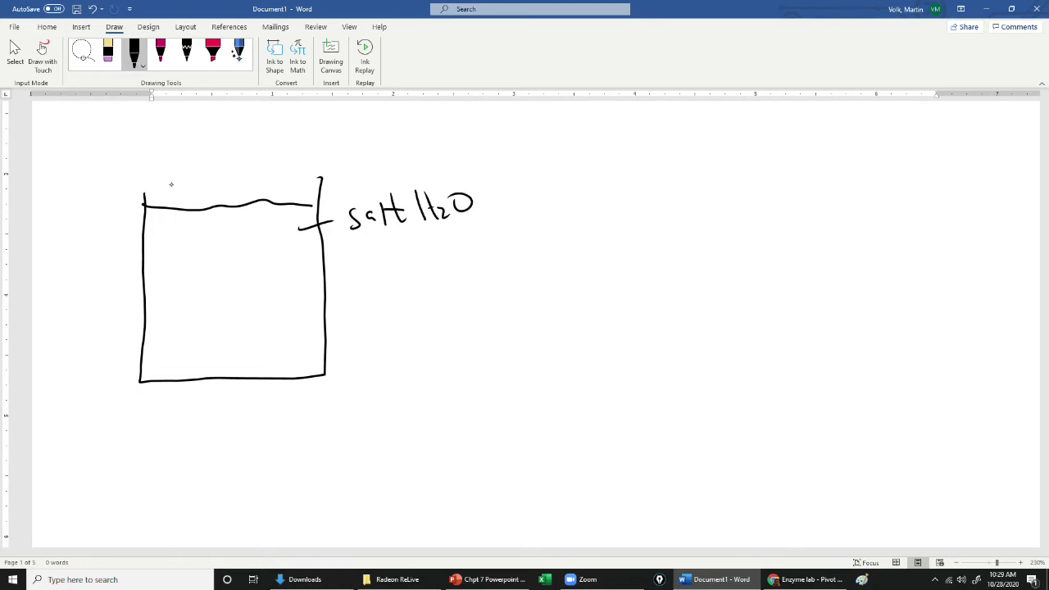
{"action": "mouse_move", "coordinate": [181, 253]}
{"action": "left_mouse_down"}
{"action": "mouse_move", "coordinate": [172, 326]}
{"action": "mouse_move", "coordinate": [233, 294]}
{"action": "mouse_move", "coordinate": [196, 247]}
{"action": "mouse_move", "coordinate": [178, 254]}
{"action": "left_mouse_up"}
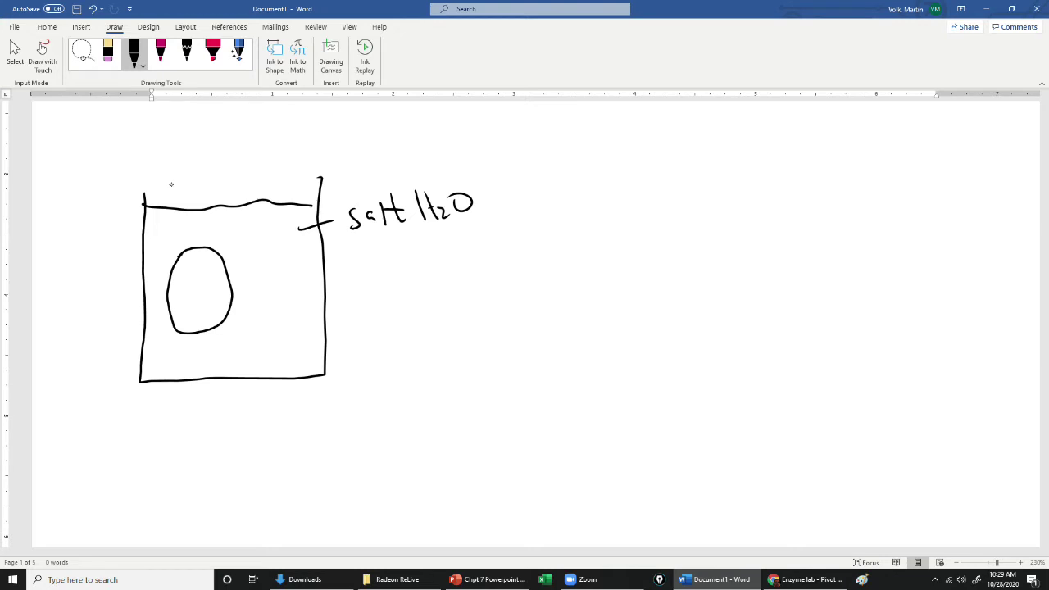
Step: Note the salt water as 'high' and label the cell 'low'
{"action": "left_click_drag", "start_coordinate": [361, 238], "coordinate": [351, 267]}
{"action": "mouse_move", "coordinate": [371, 239]}
{"action": "left_mouse_down"}
{"action": "mouse_move", "coordinate": [371, 257]}
{"action": "mouse_move", "coordinate": [407, 266]}
{"action": "left_mouse_up"}
{"action": "mouse_move", "coordinate": [418, 237]}
{"action": "left_mouse_down"}
{"action": "mouse_move", "coordinate": [417, 252]}
{"action": "mouse_move", "coordinate": [431, 251]}
{"action": "mouse_move", "coordinate": [420, 274]}
{"action": "left_mouse_up"}
{"action": "mouse_move", "coordinate": [181, 278]}
{"action": "left_mouse_down"}
{"action": "mouse_move", "coordinate": [181, 298]}
{"action": "mouse_move", "coordinate": [212, 282]}
{"action": "left_mouse_up"}
Step: Write '= hypertonic' under the salt label and extend the water line to the wall
{"action": "left_click_drag", "start_coordinate": [366, 298], "coordinate": [421, 315]}
{"action": "left_click_drag", "start_coordinate": [425, 300], "coordinate": [456, 336]}
{"action": "mouse_move", "coordinate": [454, 303]}
{"action": "left_mouse_down"}
{"action": "mouse_move", "coordinate": [456, 319]}
{"action": "mouse_move", "coordinate": [481, 310]}
{"action": "left_mouse_up"}
{"action": "mouse_move", "coordinate": [485, 311]}
{"action": "left_mouse_down"}
{"action": "mouse_move", "coordinate": [498, 299]}
{"action": "mouse_move", "coordinate": [508, 312]}
{"action": "left_mouse_up"}
{"action": "left_click_drag", "start_coordinate": [498, 300], "coordinate": [531, 298]}
{"action": "left_click_drag", "start_coordinate": [539, 308], "coordinate": [565, 310]}
{"action": "left_click", "coordinate": [566, 286]}
{"action": "mouse_move", "coordinate": [566, 298]}
{"action": "left_mouse_down"}
{"action": "mouse_move", "coordinate": [567, 310]}
{"action": "mouse_move", "coordinate": [598, 305]}
{"action": "left_mouse_up"}
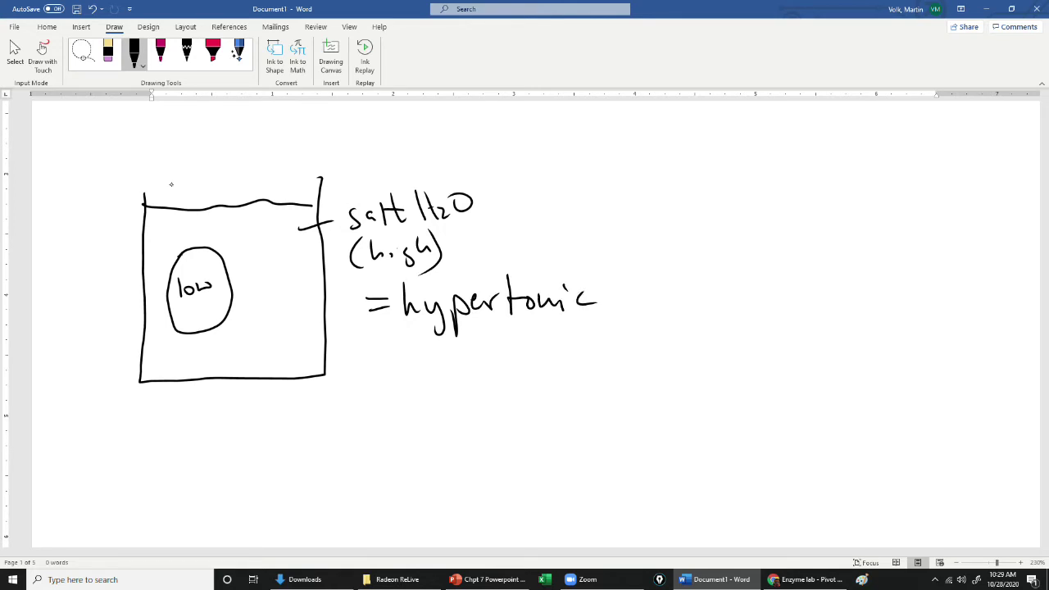
{"action": "left_click_drag", "start_coordinate": [305, 204], "coordinate": [318, 203]}
Step: Draw a line from the cell and write 'hypotonic' below the beaker
{"action": "mouse_move", "coordinate": [204, 315]}
{"action": "left_mouse_down"}
{"action": "mouse_move", "coordinate": [226, 414]}
{"action": "mouse_move", "coordinate": [198, 450]}
{"action": "mouse_move", "coordinate": [229, 443]}
{"action": "mouse_move", "coordinate": [238, 477]}
{"action": "left_mouse_up"}
{"action": "mouse_move", "coordinate": [243, 438]}
{"action": "left_mouse_down"}
{"action": "mouse_move", "coordinate": [252, 475]}
{"action": "mouse_move", "coordinate": [250, 455]}
{"action": "left_mouse_up"}
{"action": "left_click_drag", "start_coordinate": [263, 429], "coordinate": [281, 444]}
{"action": "left_click_drag", "start_coordinate": [268, 421], "coordinate": [299, 431]}
{"action": "left_click_drag", "start_coordinate": [308, 426], "coordinate": [325, 441]}
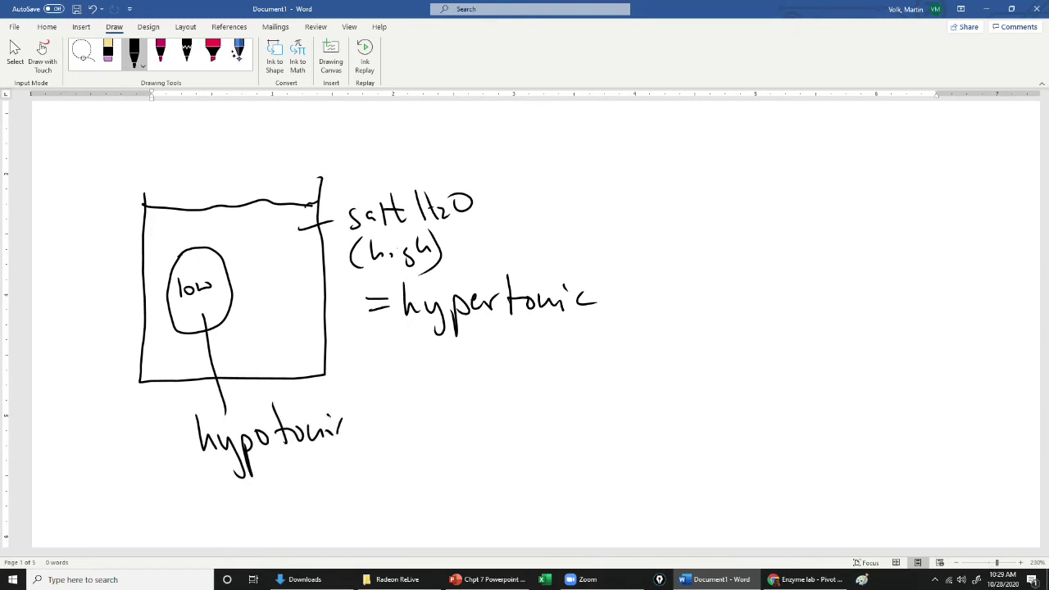
{"action": "left_click_drag", "start_coordinate": [344, 440], "coordinate": [353, 436]}
Step: Add Na+ and Cl⁻ salt marks around the cell with arrows into and out of it
{"action": "mouse_move", "coordinate": [254, 243]}
{"action": "left_mouse_down"}
{"action": "mouse_move", "coordinate": [257, 253]}
{"action": "mouse_move", "coordinate": [232, 240]}
{"action": "left_mouse_up"}
{"action": "mouse_move", "coordinate": [237, 245]}
{"action": "left_mouse_down"}
{"action": "mouse_move", "coordinate": [220, 257]}
{"action": "mouse_move", "coordinate": [238, 217]}
{"action": "mouse_move", "coordinate": [246, 226]}
{"action": "mouse_move", "coordinate": [250, 214]}
{"action": "left_mouse_up"}
{"action": "mouse_move", "coordinate": [251, 282]}
{"action": "left_mouse_down"}
{"action": "mouse_move", "coordinate": [246, 291]}
{"action": "mouse_move", "coordinate": [259, 292]}
{"action": "mouse_move", "coordinate": [273, 276]}
{"action": "mouse_move", "coordinate": [230, 310]}
{"action": "left_mouse_up"}
{"action": "left_click_drag", "start_coordinate": [235, 304], "coordinate": [237, 317]}
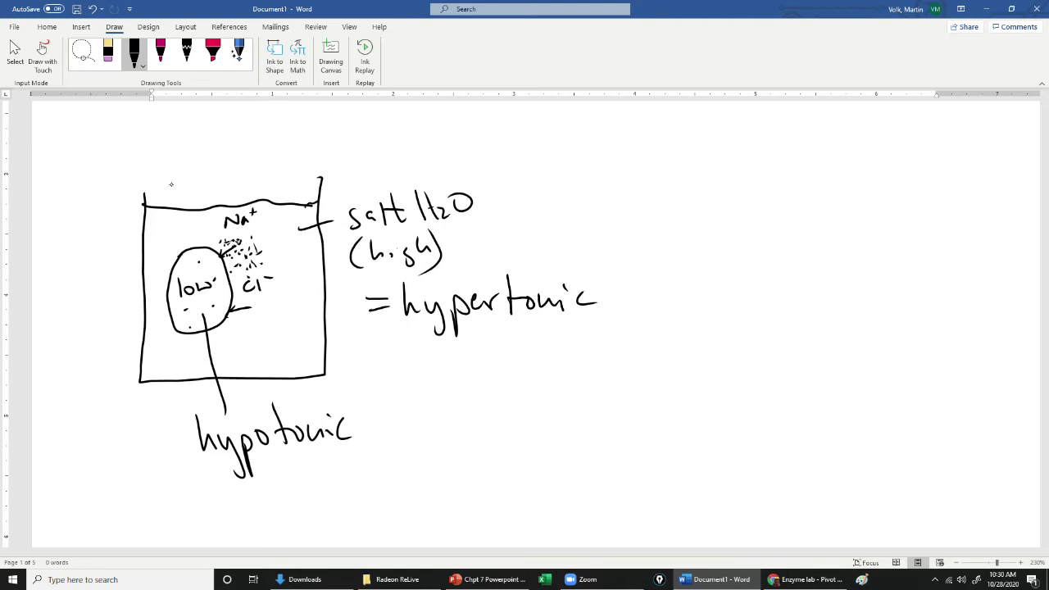
{"action": "mouse_move", "coordinate": [205, 268]}
{"action": "left_mouse_down"}
{"action": "mouse_move", "coordinate": [282, 262]}
{"action": "mouse_move", "coordinate": [263, 271]}
{"action": "mouse_move", "coordinate": [197, 239]}
{"action": "mouse_move", "coordinate": [200, 228]}
{"action": "left_mouse_up"}
{"action": "left_click_drag", "start_coordinate": [208, 308], "coordinate": [252, 344]}
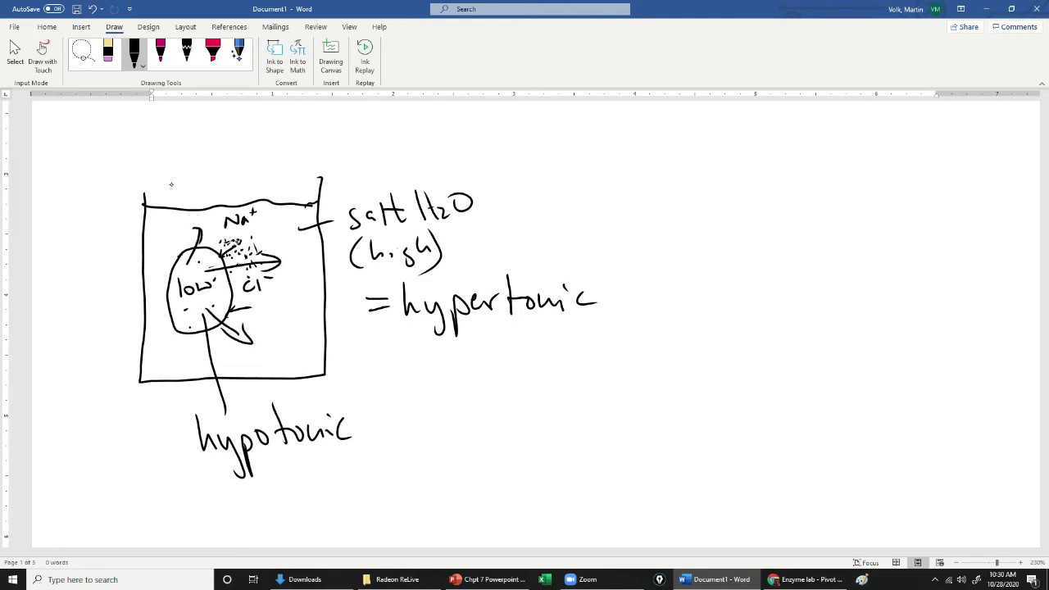
Step: Draw '=>' after 'hypertonic' and begin outlining a second beaker
{"action": "left_click_drag", "start_coordinate": [587, 271], "coordinate": [620, 270]}
{"action": "mouse_move", "coordinate": [594, 281]}
{"action": "left_mouse_down"}
{"action": "mouse_move", "coordinate": [619, 279]}
{"action": "mouse_move", "coordinate": [618, 290]}
{"action": "left_mouse_up"}
{"action": "mouse_move", "coordinate": [675, 181]}
{"action": "left_mouse_down"}
{"action": "mouse_move", "coordinate": [679, 378]}
{"action": "mouse_move", "coordinate": [803, 387]}
{"action": "mouse_move", "coordinate": [873, 329]}
{"action": "mouse_move", "coordinate": [873, 177]}
{"action": "left_mouse_up"}
Step: Add the right beaker's water line, a shrivelled cell with arrows, and an underlined 'plasmolysis' label
{"action": "left_click_drag", "start_coordinate": [680, 191], "coordinate": [887, 204]}
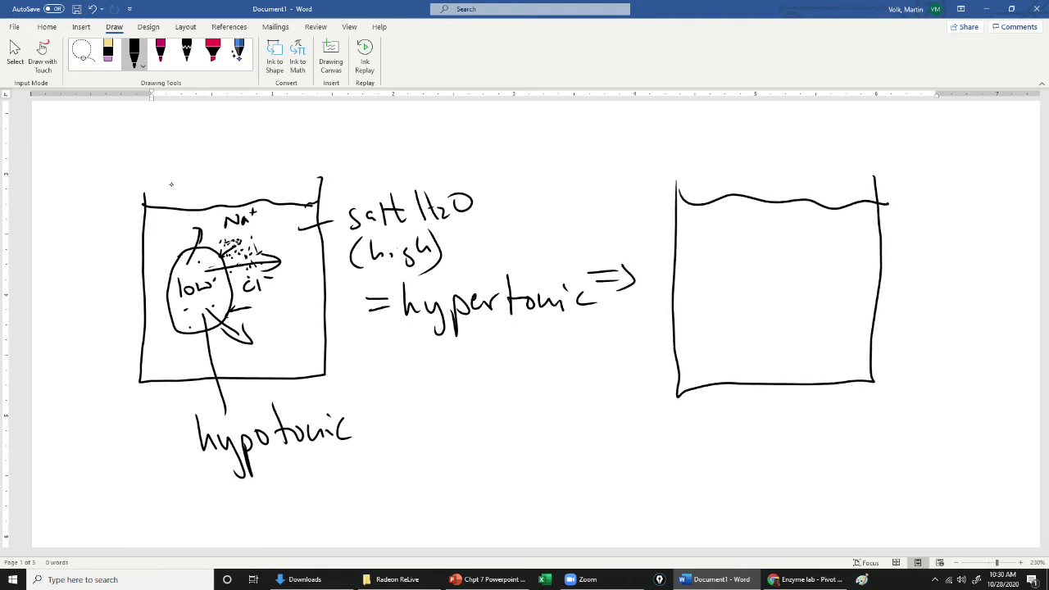
{"action": "mouse_move", "coordinate": [698, 244]}
{"action": "left_mouse_down"}
{"action": "mouse_move", "coordinate": [709, 318]}
{"action": "mouse_move", "coordinate": [743, 280]}
{"action": "mouse_move", "coordinate": [696, 244]}
{"action": "mouse_move", "coordinate": [725, 263]}
{"action": "mouse_move", "coordinate": [713, 259]}
{"action": "left_mouse_up"}
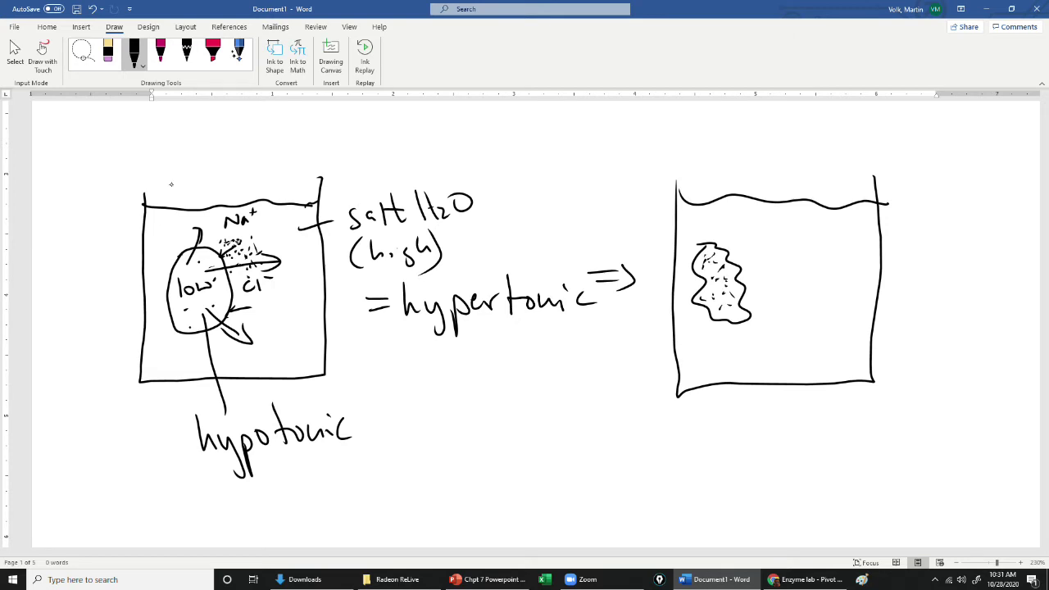
{"action": "mouse_move", "coordinate": [691, 432]}
{"action": "left_mouse_down"}
{"action": "mouse_move", "coordinate": [696, 448]}
{"action": "mouse_move", "coordinate": [721, 449]}
{"action": "left_mouse_up"}
{"action": "mouse_move", "coordinate": [739, 432]}
{"action": "left_mouse_down"}
{"action": "mouse_move", "coordinate": [734, 446]}
{"action": "mouse_move", "coordinate": [746, 447]}
{"action": "left_mouse_up"}
{"action": "mouse_move", "coordinate": [758, 431]}
{"action": "left_mouse_down"}
{"action": "mouse_move", "coordinate": [749, 447]}
{"action": "mouse_move", "coordinate": [817, 431]}
{"action": "mouse_move", "coordinate": [818, 453]}
{"action": "left_mouse_up"}
{"action": "mouse_move", "coordinate": [826, 434]}
{"action": "left_mouse_down"}
{"action": "mouse_move", "coordinate": [839, 443]}
{"action": "mouse_move", "coordinate": [832, 466]}
{"action": "left_mouse_up"}
{"action": "mouse_move", "coordinate": [856, 429]}
{"action": "left_mouse_down"}
{"action": "mouse_move", "coordinate": [849, 447]}
{"action": "mouse_move", "coordinate": [865, 446]}
{"action": "left_mouse_up"}
{"action": "left_click_drag", "start_coordinate": [883, 430], "coordinate": [873, 449]}
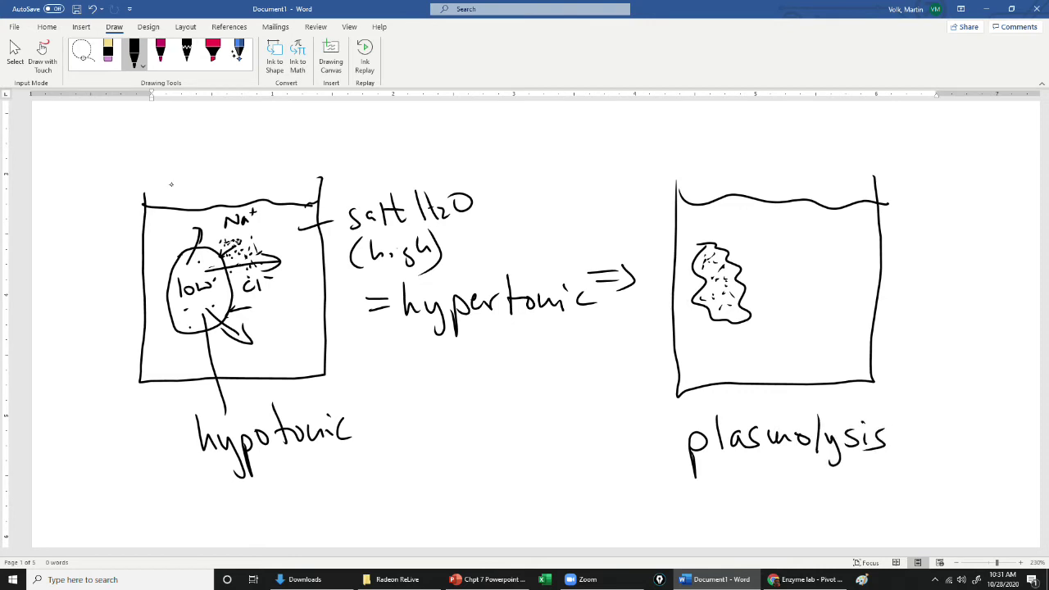
{"action": "left_click_drag", "start_coordinate": [708, 460], "coordinate": [783, 457]}
{"action": "mouse_move", "coordinate": [719, 274]}
{"action": "left_mouse_down"}
{"action": "mouse_move", "coordinate": [759, 259]}
{"action": "mouse_move", "coordinate": [757, 270]}
{"action": "left_mouse_up"}
{"action": "mouse_move", "coordinate": [713, 249]}
{"action": "left_mouse_down"}
{"action": "mouse_move", "coordinate": [721, 233]}
{"action": "mouse_move", "coordinate": [729, 239]}
{"action": "left_mouse_up"}
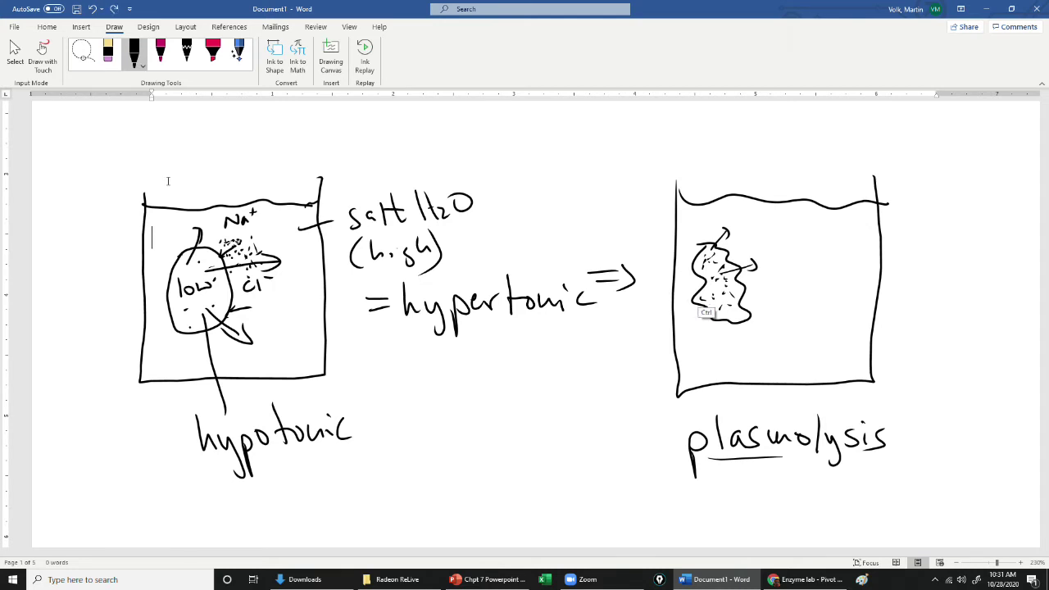
Step: Undo the cell's arrows, then dot particles beside it and draw two lines up past the waterline
{"action": "key", "text": "ctrl+z"}
{"action": "key", "text": "ctrl+z"}
{"action": "key", "text": "ctrl+z"}
{"action": "key", "text": "ctrl+z"}
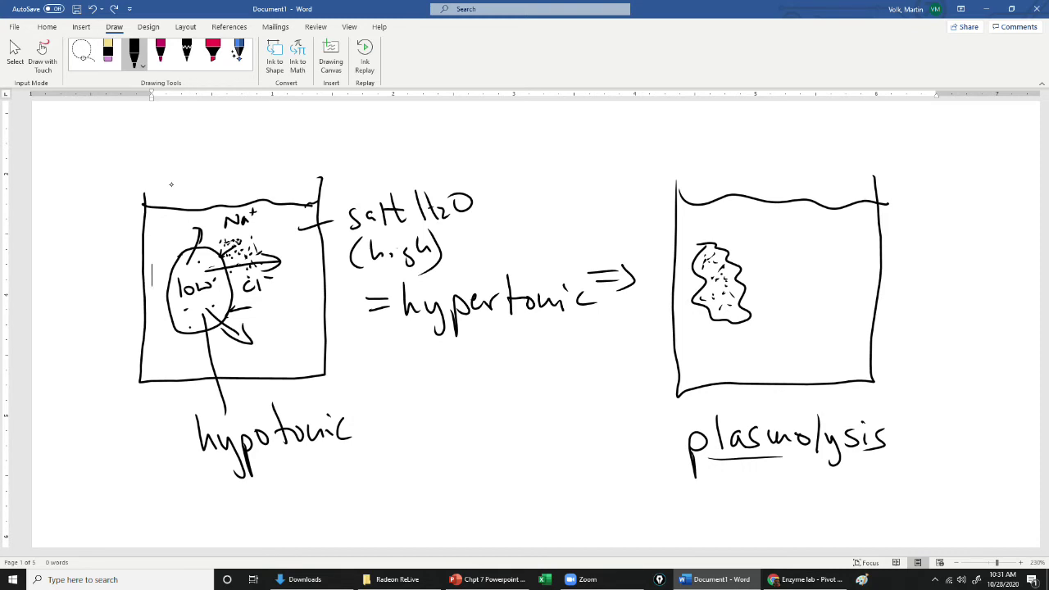
{"action": "left_click", "coordinate": [768, 262]}
{"action": "left_click", "coordinate": [762, 259]}
{"action": "left_click", "coordinate": [758, 273]}
{"action": "left_click", "coordinate": [736, 249]}
{"action": "mouse_move", "coordinate": [703, 261]}
{"action": "left_mouse_down"}
{"action": "mouse_move", "coordinate": [768, 164]}
{"action": "mouse_move", "coordinate": [759, 253]}
{"action": "left_mouse_up"}
Step: Write 'isotonic =' above the beaker and add hatch marks to the cell's edge
{"action": "mouse_move", "coordinate": [764, 124]}
{"action": "left_mouse_down"}
{"action": "mouse_move", "coordinate": [762, 139]}
{"action": "mouse_move", "coordinate": [780, 140]}
{"action": "left_mouse_up"}
{"action": "mouse_move", "coordinate": [800, 127]}
{"action": "left_mouse_down"}
{"action": "mouse_move", "coordinate": [811, 141]}
{"action": "mouse_move", "coordinate": [819, 129]}
{"action": "left_mouse_up"}
{"action": "left_click_drag", "start_coordinate": [829, 127], "coordinate": [827, 130]}
{"action": "left_click_drag", "start_coordinate": [837, 124], "coordinate": [854, 136]}
{"action": "mouse_move", "coordinate": [860, 127]}
{"action": "left_mouse_down"}
{"action": "mouse_move", "coordinate": [860, 136]}
{"action": "mouse_move", "coordinate": [885, 134]}
{"action": "left_mouse_up"}
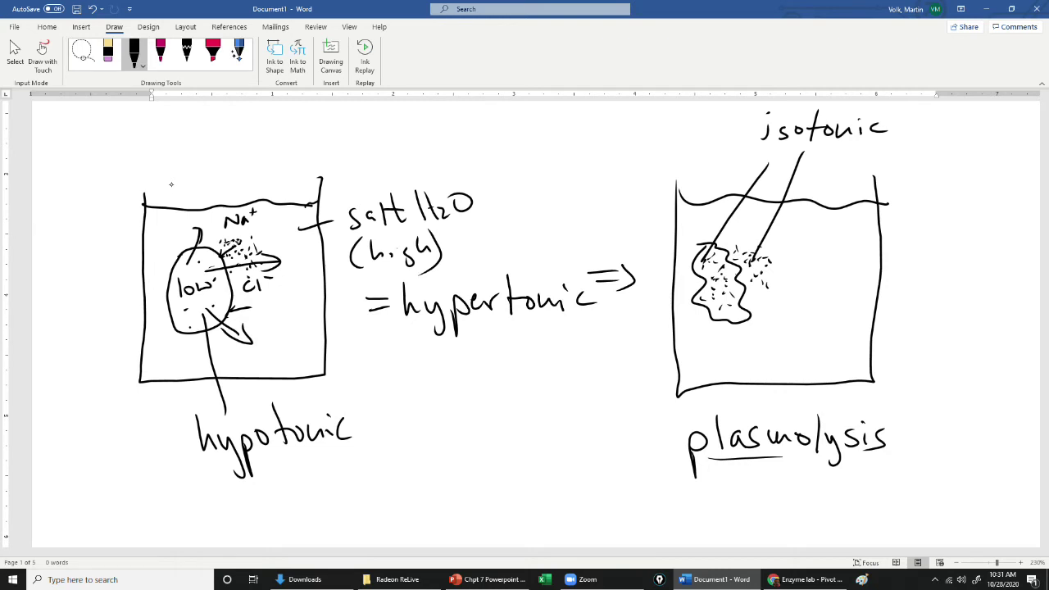
{"action": "left_click_drag", "start_coordinate": [694, 254], "coordinate": [701, 243]}
{"action": "left_click_drag", "start_coordinate": [903, 119], "coordinate": [922, 118]}
{"action": "left_click_drag", "start_coordinate": [902, 126], "coordinate": [923, 126]}
Step: Draw a new beaker outline with a water line lower on the page
{"action": "scroll", "coordinate": [276, 354], "scroll_direction": "down", "scroll_amount": 5}
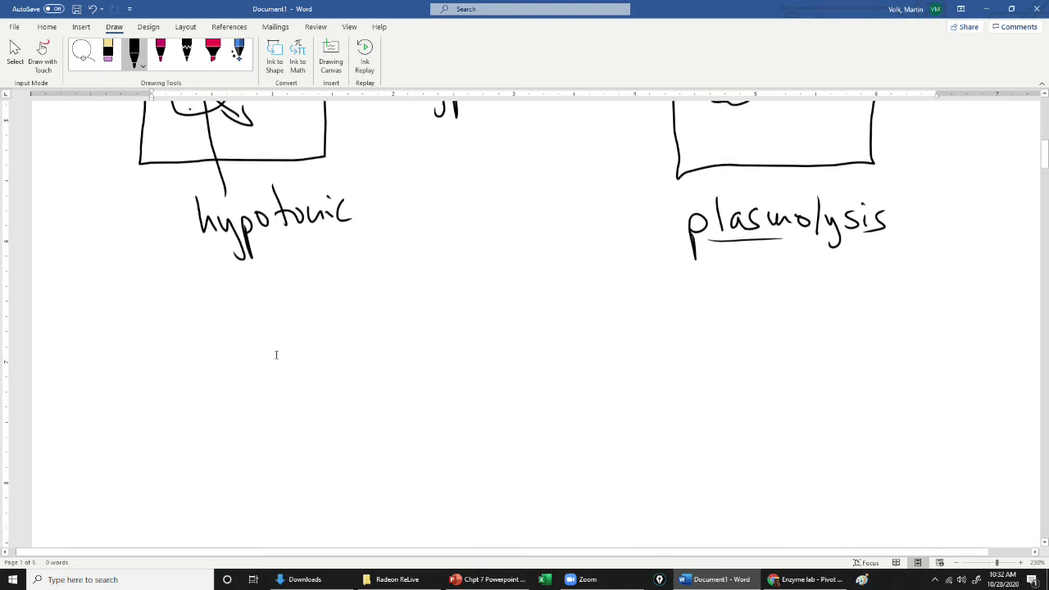
{"action": "scroll", "coordinate": [277, 354], "scroll_direction": "down", "scroll_amount": 2}
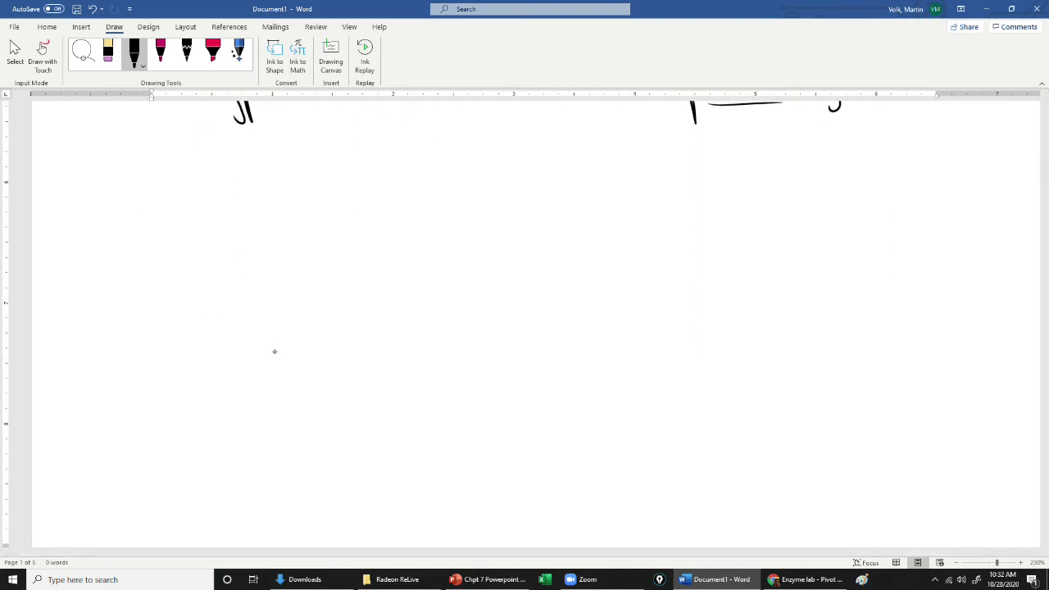
{"action": "mouse_move", "coordinate": [176, 210]}
{"action": "left_mouse_down"}
{"action": "mouse_move", "coordinate": [177, 405]}
{"action": "mouse_move", "coordinate": [366, 394]}
{"action": "mouse_move", "coordinate": [356, 190]}
{"action": "left_mouse_up"}
{"action": "left_click_drag", "start_coordinate": [182, 232], "coordinate": [360, 223]}
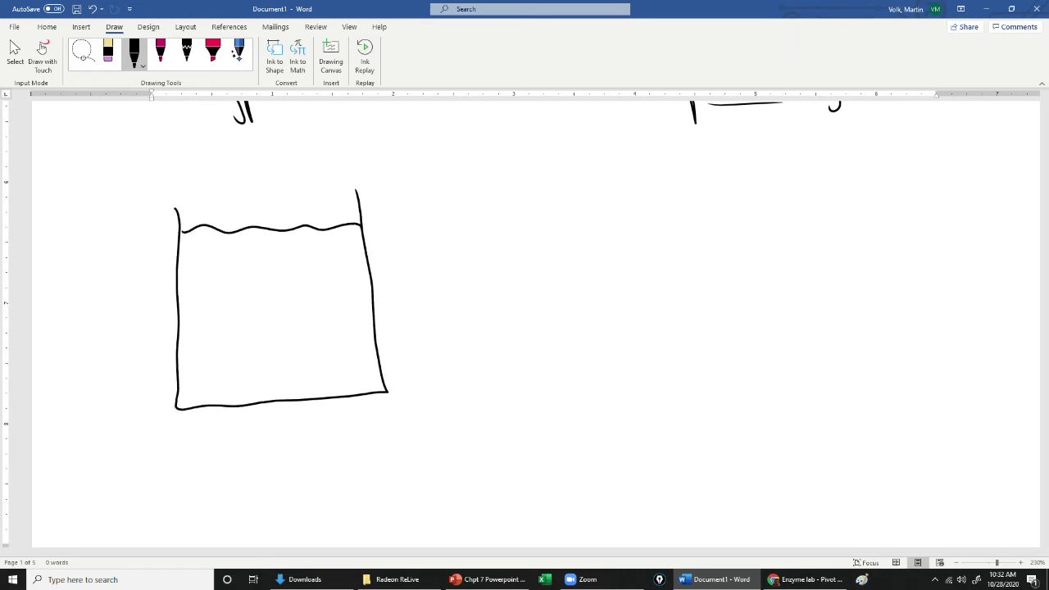
{"action": "scroll", "coordinate": [265, 348], "scroll_direction": "down", "scroll_amount": 1}
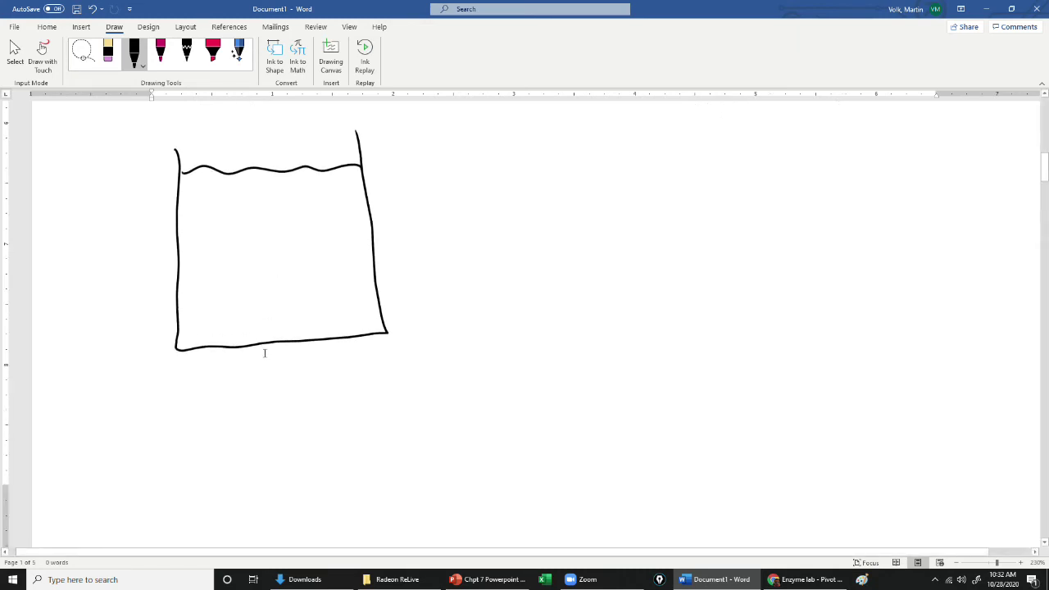
Step: Label the beaker's water 'pure H2O' with 'hypotonic' written beneath
{"action": "left_click_drag", "start_coordinate": [345, 198], "coordinate": [465, 179]}
{"action": "mouse_move", "coordinate": [472, 153]}
{"action": "left_mouse_down"}
{"action": "mouse_move", "coordinate": [481, 177]}
{"action": "mouse_move", "coordinate": [517, 175]}
{"action": "left_mouse_up"}
{"action": "left_click_drag", "start_coordinate": [526, 152], "coordinate": [524, 154]}
{"action": "left_click_drag", "start_coordinate": [408, 209], "coordinate": [428, 234]}
{"action": "left_click_drag", "start_coordinate": [433, 223], "coordinate": [440, 251]}
{"action": "mouse_move", "coordinate": [453, 226]}
{"action": "left_mouse_down"}
{"action": "mouse_move", "coordinate": [460, 253]}
{"action": "mouse_move", "coordinate": [460, 229]}
{"action": "left_mouse_up"}
{"action": "mouse_move", "coordinate": [472, 218]}
{"action": "left_mouse_down"}
{"action": "mouse_move", "coordinate": [483, 228]}
{"action": "mouse_move", "coordinate": [492, 211]}
{"action": "left_mouse_up"}
{"action": "left_click_drag", "start_coordinate": [497, 214], "coordinate": [495, 216]}
{"action": "mouse_move", "coordinate": [505, 213]}
{"action": "left_mouse_down"}
{"action": "mouse_move", "coordinate": [519, 223]}
{"action": "mouse_move", "coordinate": [562, 215]}
{"action": "left_mouse_up"}
Step: Draw a cell inside the beaker with a pointer line labelled 'hypertonic'
{"action": "mouse_move", "coordinate": [211, 216]}
{"action": "left_mouse_down"}
{"action": "mouse_move", "coordinate": [203, 254]}
{"action": "mouse_move", "coordinate": [263, 249]}
{"action": "mouse_move", "coordinate": [207, 231]}
{"action": "left_mouse_up"}
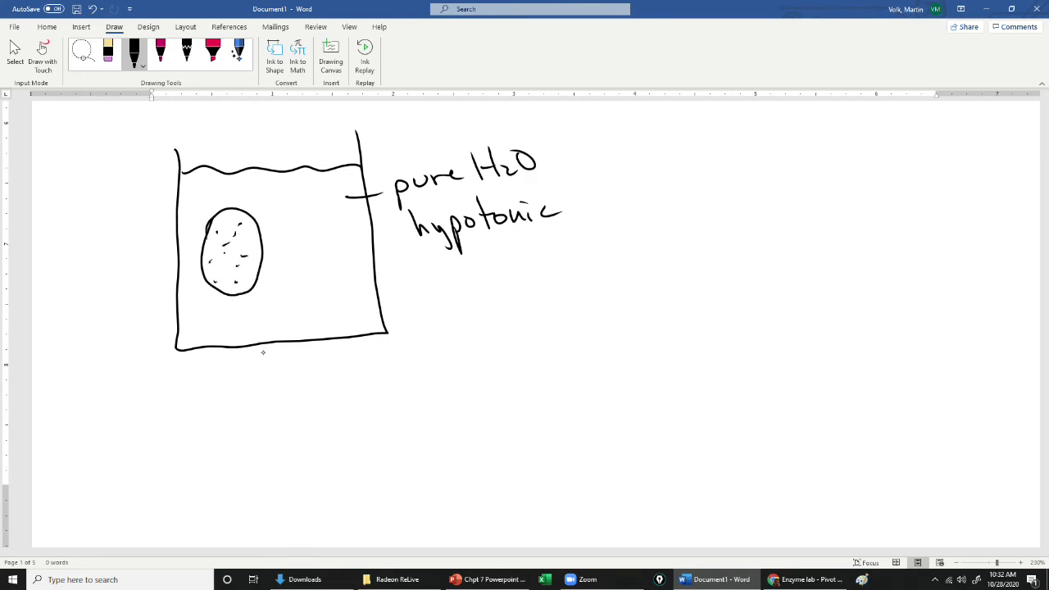
{"action": "mouse_move", "coordinate": [235, 280]}
{"action": "left_mouse_down"}
{"action": "mouse_move", "coordinate": [243, 395]}
{"action": "mouse_move", "coordinate": [222, 418]}
{"action": "mouse_move", "coordinate": [297, 421]}
{"action": "mouse_move", "coordinate": [305, 408]}
{"action": "mouse_move", "coordinate": [311, 420]}
{"action": "left_mouse_up"}
{"action": "mouse_move", "coordinate": [298, 406]}
{"action": "left_mouse_down"}
{"action": "mouse_move", "coordinate": [333, 403]}
{"action": "mouse_move", "coordinate": [334, 415]}
{"action": "left_mouse_up"}
{"action": "left_click_drag", "start_coordinate": [338, 418], "coordinate": [368, 416]}
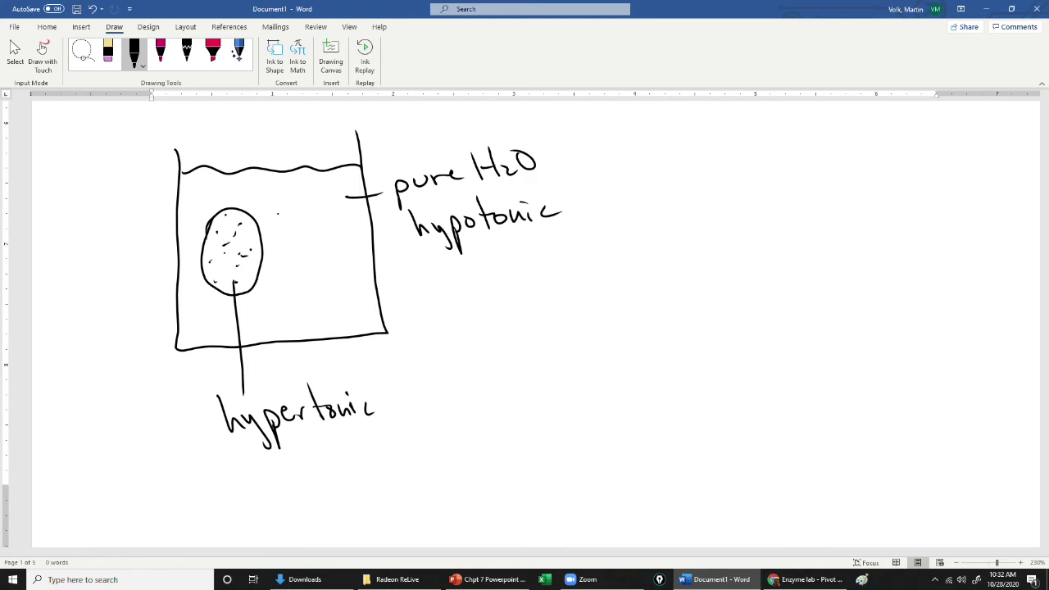
Step: Draw water arrows moving into the cell and a '=>' toward the next stage
{"action": "left_click_drag", "start_coordinate": [277, 214], "coordinate": [240, 237]}
{"action": "left_click_drag", "start_coordinate": [218, 190], "coordinate": [228, 215]}
{"action": "left_click_drag", "start_coordinate": [201, 301], "coordinate": [217, 275]}
{"action": "mouse_move", "coordinate": [508, 260]}
{"action": "left_mouse_down"}
{"action": "mouse_move", "coordinate": [550, 256]}
{"action": "mouse_move", "coordinate": [549, 277]}
{"action": "left_mouse_up"}
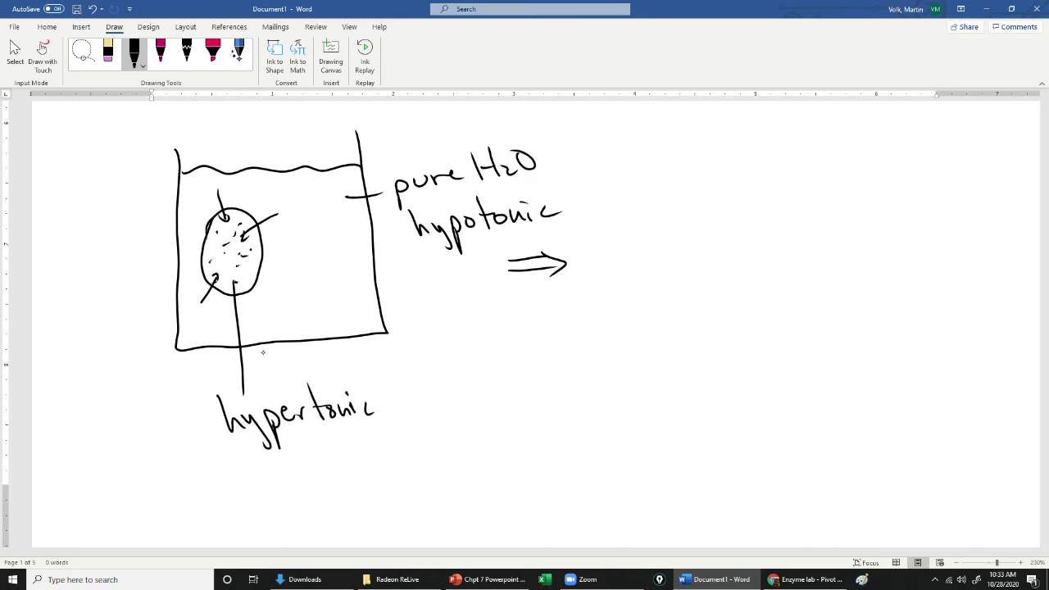
Step: Draw a second beaker with a water line holding a burst cell and its scattered contents
{"action": "left_click_drag", "start_coordinate": [647, 135], "coordinate": [654, 336]}
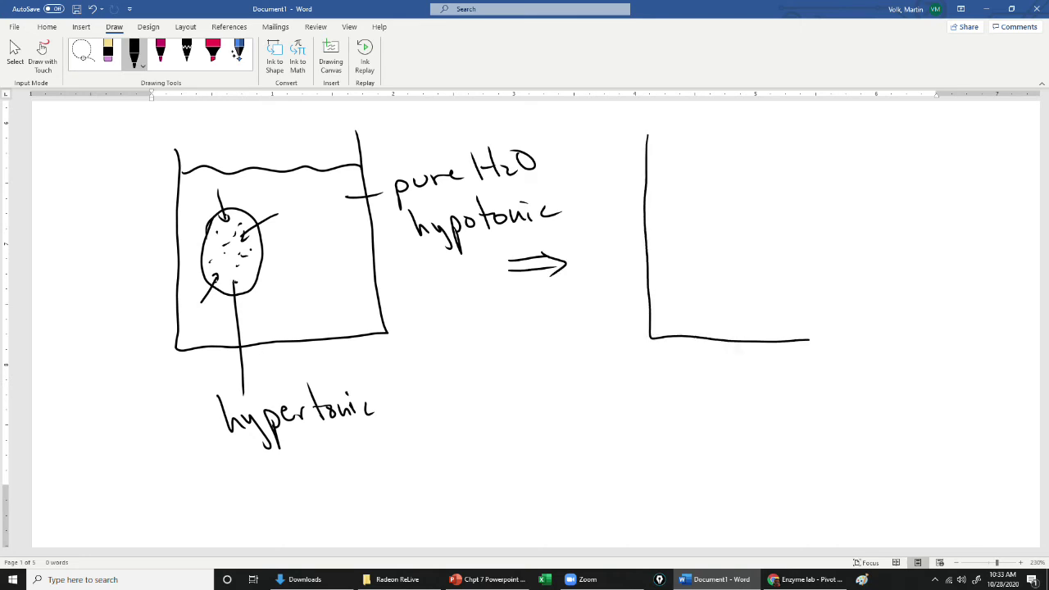
{"action": "mouse_move", "coordinate": [816, 338]}
{"action": "left_mouse_down"}
{"action": "mouse_move", "coordinate": [844, 208]}
{"action": "mouse_move", "coordinate": [839, 121]}
{"action": "left_mouse_up"}
{"action": "left_click_drag", "start_coordinate": [647, 148], "coordinate": [834, 160]}
{"action": "mouse_move", "coordinate": [706, 204]}
{"action": "left_mouse_down"}
{"action": "mouse_move", "coordinate": [696, 288]}
{"action": "mouse_move", "coordinate": [762, 250]}
{"action": "left_mouse_up"}
{"action": "left_click_drag", "start_coordinate": [703, 203], "coordinate": [726, 185]}
{"action": "left_click_drag", "start_coordinate": [734, 214], "coordinate": [749, 205]}
{"action": "mouse_move", "coordinate": [757, 217]}
{"action": "left_mouse_down"}
{"action": "mouse_move", "coordinate": [770, 212]}
{"action": "mouse_move", "coordinate": [791, 232]}
{"action": "left_mouse_up"}
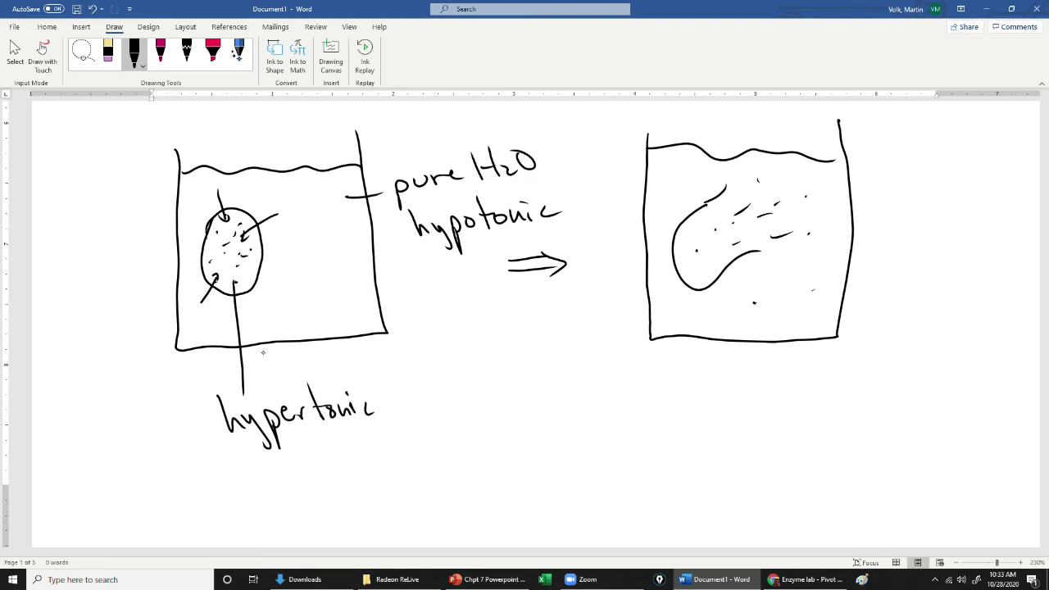
Step: Write 'Cytolysis' beneath the second beaker
{"action": "mouse_move", "coordinate": [676, 385]}
{"action": "left_mouse_down"}
{"action": "mouse_move", "coordinate": [669, 410]}
{"action": "mouse_move", "coordinate": [695, 410]}
{"action": "left_mouse_up"}
{"action": "mouse_move", "coordinate": [714, 390]}
{"action": "left_mouse_down"}
{"action": "mouse_move", "coordinate": [711, 432]}
{"action": "mouse_move", "coordinate": [737, 393]}
{"action": "left_mouse_up"}
{"action": "left_click_drag", "start_coordinate": [749, 393], "coordinate": [747, 405]}
{"action": "left_click_drag", "start_coordinate": [765, 366], "coordinate": [767, 410]}
{"action": "left_click_drag", "start_coordinate": [774, 393], "coordinate": [770, 437]}
{"action": "mouse_move", "coordinate": [807, 388]}
{"action": "left_mouse_down"}
{"action": "mouse_move", "coordinate": [798, 408]}
{"action": "mouse_move", "coordinate": [829, 406]}
{"action": "left_mouse_up"}
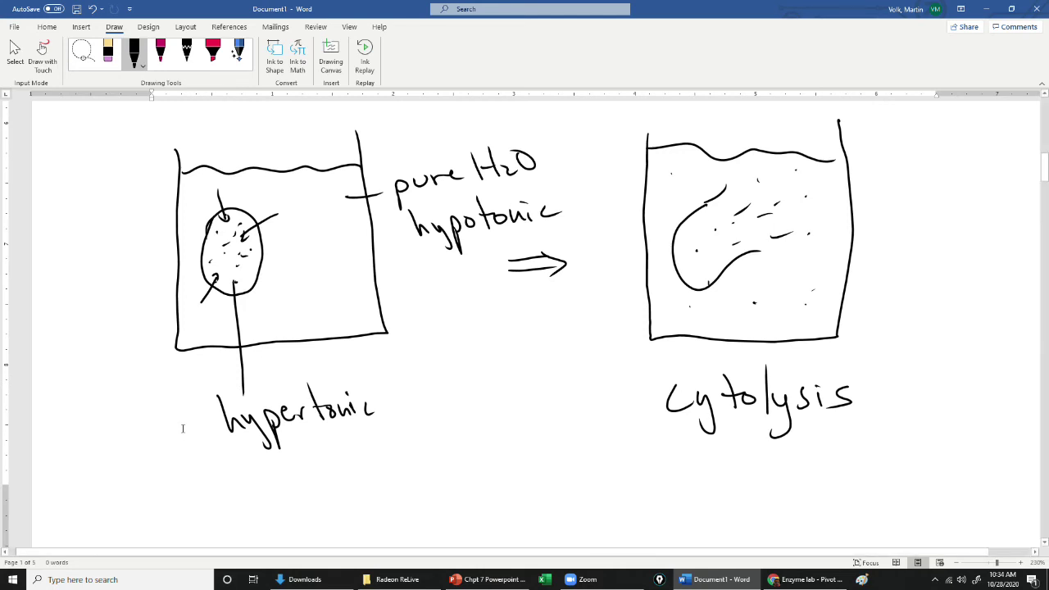
Step: On the next page, ink a beaker with a water line and a rectangular plant cell, labelling the solution 'hyper'
{"action": "scroll", "coordinate": [399, 398], "scroll_direction": "down", "scroll_amount": 5}
{"action": "scroll", "coordinate": [402, 400], "scroll_direction": "down", "scroll_amount": 4}
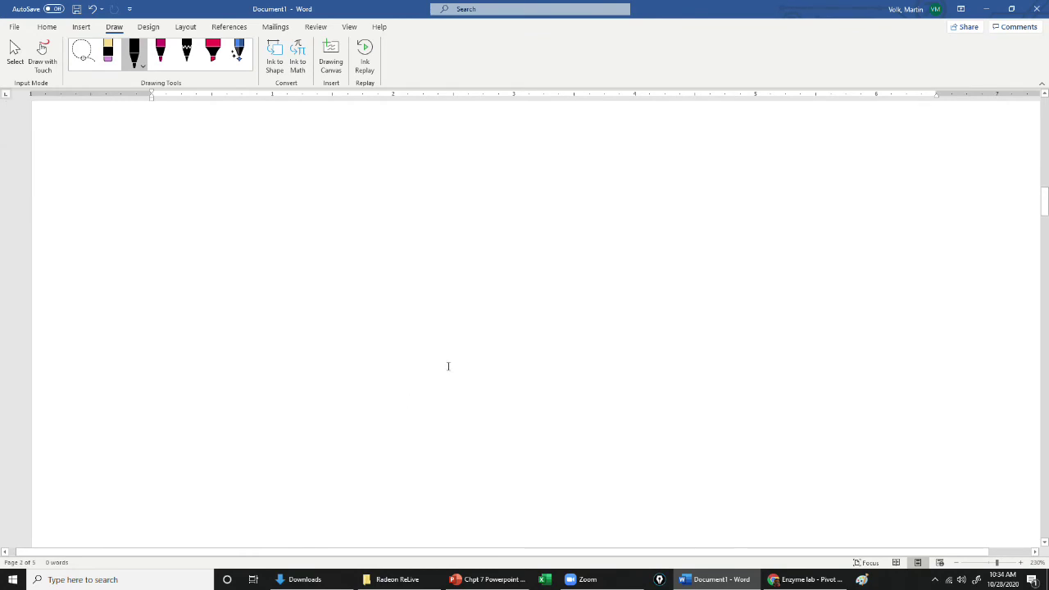
{"action": "mouse_move", "coordinate": [108, 152]}
{"action": "left_mouse_down"}
{"action": "mouse_move", "coordinate": [112, 264]}
{"action": "mouse_move", "coordinate": [135, 354]}
{"action": "mouse_move", "coordinate": [319, 337]}
{"action": "mouse_move", "coordinate": [293, 135]}
{"action": "left_mouse_up"}
{"action": "left_click_drag", "start_coordinate": [113, 170], "coordinate": [283, 157]}
{"action": "mouse_move", "coordinate": [281, 199]}
{"action": "left_mouse_down"}
{"action": "mouse_move", "coordinate": [375, 197]}
{"action": "mouse_move", "coordinate": [417, 181]}
{"action": "left_mouse_up"}
{"action": "mouse_move", "coordinate": [136, 205]}
{"action": "left_mouse_down"}
{"action": "mouse_move", "coordinate": [140, 237]}
{"action": "mouse_move", "coordinate": [180, 311]}
{"action": "mouse_move", "coordinate": [198, 229]}
{"action": "mouse_move", "coordinate": [139, 206]}
{"action": "left_mouse_up"}
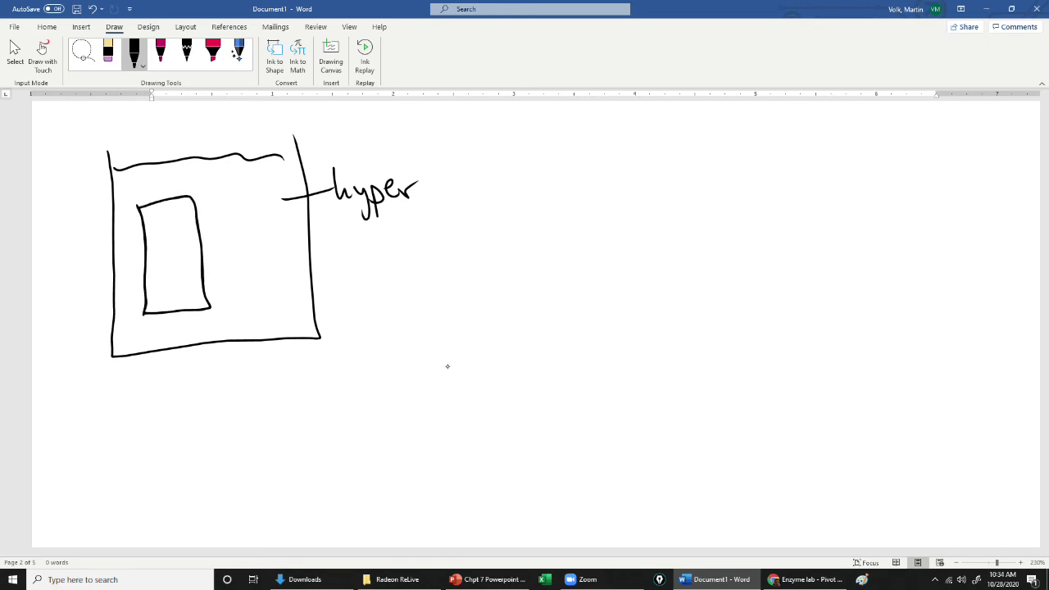
Step: Label the cell 'hypo', draw outward water arrows around it, and write 'salt' beside them
{"action": "mouse_move", "coordinate": [164, 297]}
{"action": "left_mouse_down"}
{"action": "mouse_move", "coordinate": [167, 407]}
{"action": "mouse_move", "coordinate": [176, 442]}
{"action": "mouse_move", "coordinate": [205, 458]}
{"action": "left_mouse_up"}
{"action": "left_click_drag", "start_coordinate": [194, 422], "coordinate": [203, 456]}
{"action": "left_click_drag", "start_coordinate": [209, 423], "coordinate": [211, 418]}
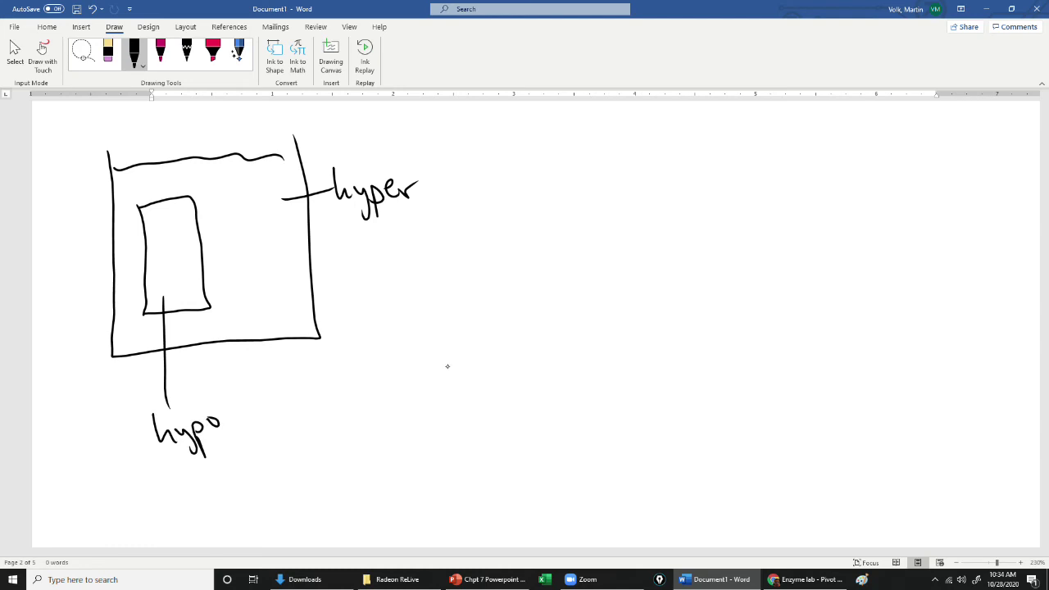
{"action": "mouse_move", "coordinate": [175, 226]}
{"action": "left_mouse_down"}
{"action": "mouse_move", "coordinate": [223, 220]}
{"action": "mouse_move", "coordinate": [214, 229]}
{"action": "left_mouse_up"}
{"action": "mouse_move", "coordinate": [180, 263]}
{"action": "left_mouse_down"}
{"action": "mouse_move", "coordinate": [222, 258]}
{"action": "mouse_move", "coordinate": [229, 294]}
{"action": "left_mouse_up"}
{"action": "left_click_drag", "start_coordinate": [218, 291], "coordinate": [227, 307]}
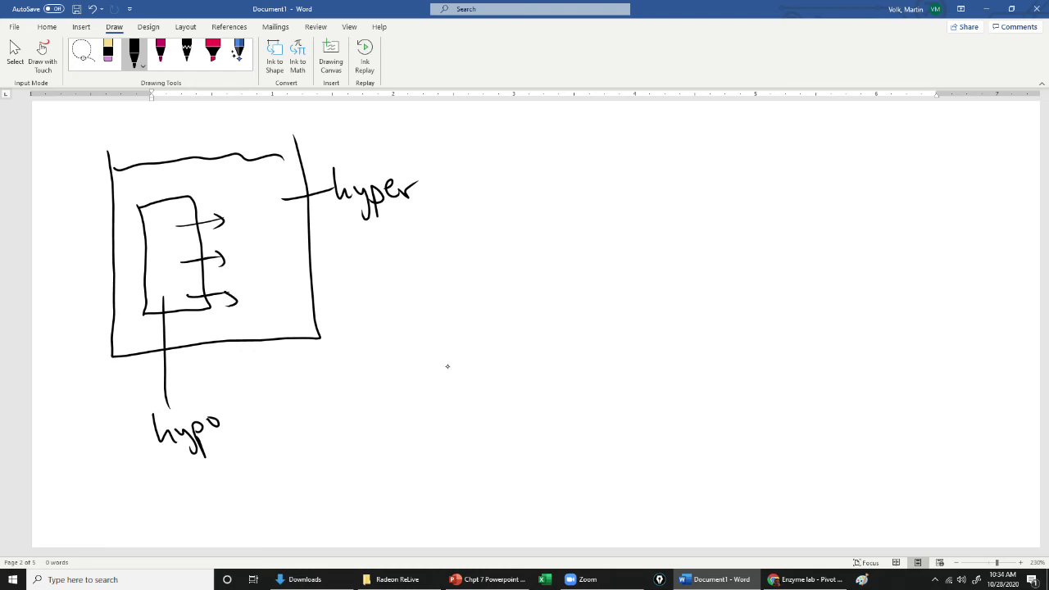
{"action": "mouse_move", "coordinate": [256, 226]}
{"action": "left_mouse_down"}
{"action": "mouse_move", "coordinate": [245, 246]}
{"action": "mouse_move", "coordinate": [271, 239]}
{"action": "left_mouse_up"}
{"action": "mouse_move", "coordinate": [274, 216]}
{"action": "left_mouse_down"}
{"action": "mouse_move", "coordinate": [277, 239]}
{"action": "mouse_move", "coordinate": [296, 230]}
{"action": "left_mouse_up"}
{"action": "mouse_move", "coordinate": [162, 218]}
{"action": "left_mouse_down"}
{"action": "mouse_move", "coordinate": [189, 185]}
{"action": "mouse_move", "coordinate": [190, 197]}
{"action": "left_mouse_up"}
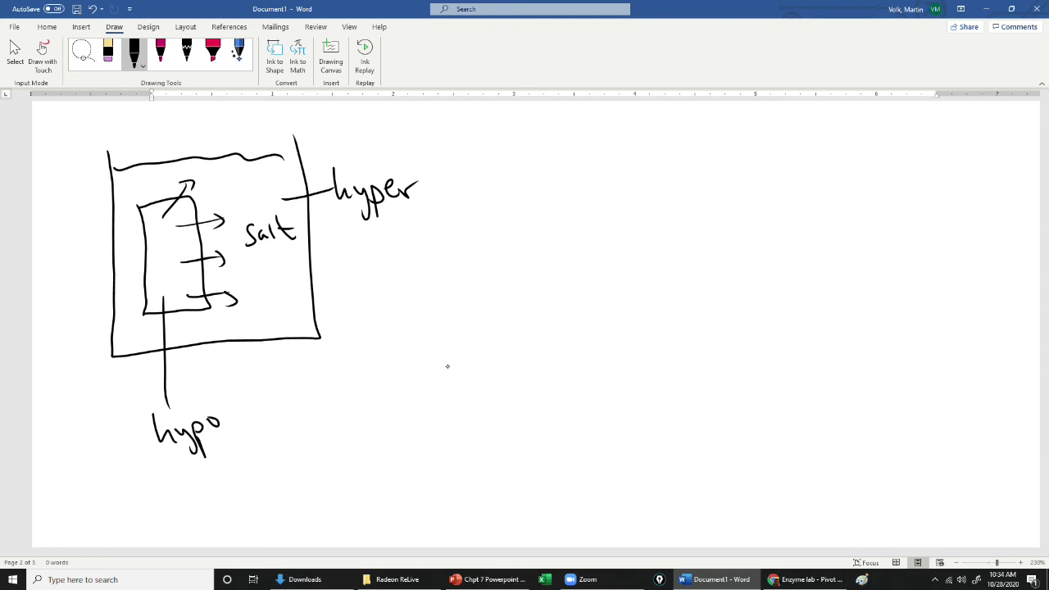
Step: Draw a => arrow and begin a second beaker outline to the right
{"action": "left_click_drag", "start_coordinate": [465, 237], "coordinate": [513, 235]}
{"action": "left_click_drag", "start_coordinate": [469, 246], "coordinate": [514, 252]}
{"action": "mouse_move", "coordinate": [579, 152]}
{"action": "left_mouse_down"}
{"action": "mouse_move", "coordinate": [579, 327]}
{"action": "mouse_move", "coordinate": [658, 359]}
{"action": "mouse_move", "coordinate": [746, 354]}
{"action": "mouse_move", "coordinate": [760, 127]}
{"action": "mouse_move", "coordinate": [629, 165]}
{"action": "mouse_move", "coordinate": [776, 168]}
{"action": "left_mouse_up"}
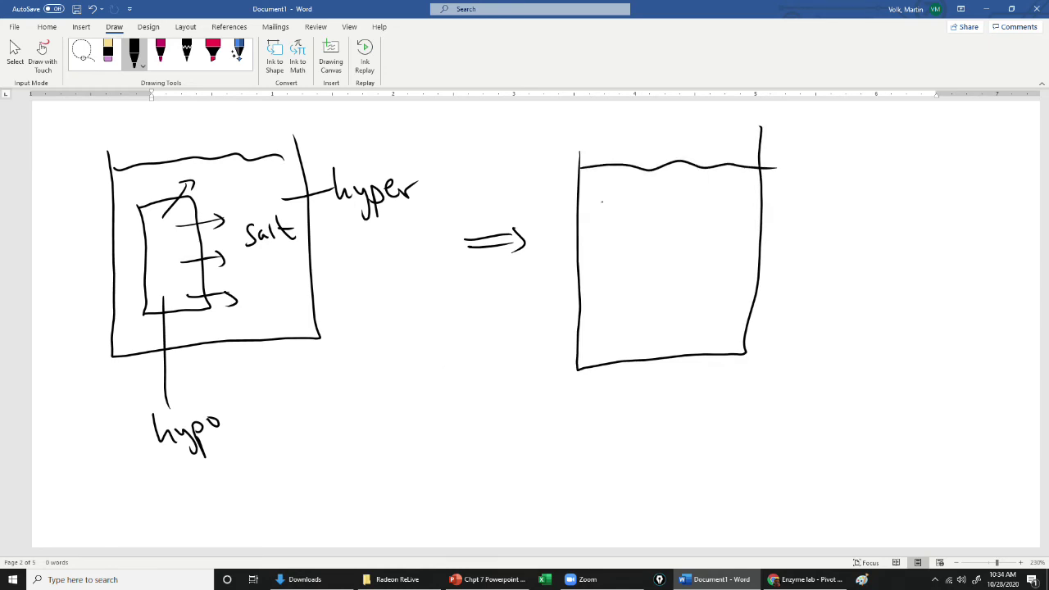
Step: Ink the cell wall and shrunken membrane in the right beaker, with 'wall' and 'membr' labels
{"action": "mouse_move", "coordinate": [602, 201]}
{"action": "left_mouse_down"}
{"action": "mouse_move", "coordinate": [603, 321]}
{"action": "mouse_move", "coordinate": [682, 319]}
{"action": "mouse_move", "coordinate": [680, 195]}
{"action": "mouse_move", "coordinate": [600, 203]}
{"action": "left_mouse_up"}
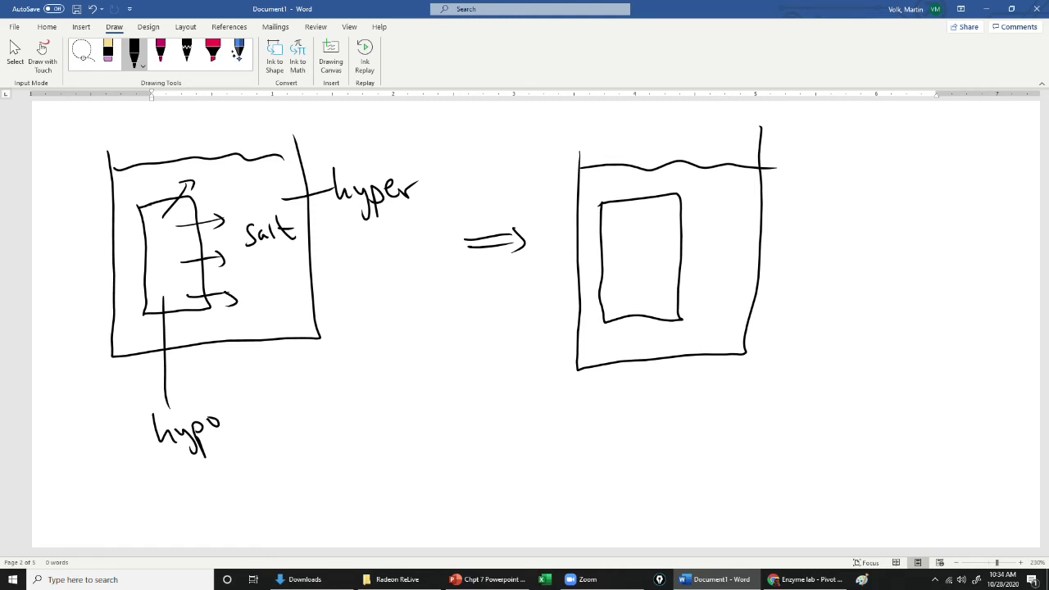
{"action": "mouse_move", "coordinate": [152, 209]}
{"action": "left_mouse_down"}
{"action": "mouse_move", "coordinate": [161, 203]}
{"action": "mouse_move", "coordinate": [154, 311]}
{"action": "mouse_move", "coordinate": [201, 297]}
{"action": "mouse_move", "coordinate": [193, 211]}
{"action": "left_mouse_up"}
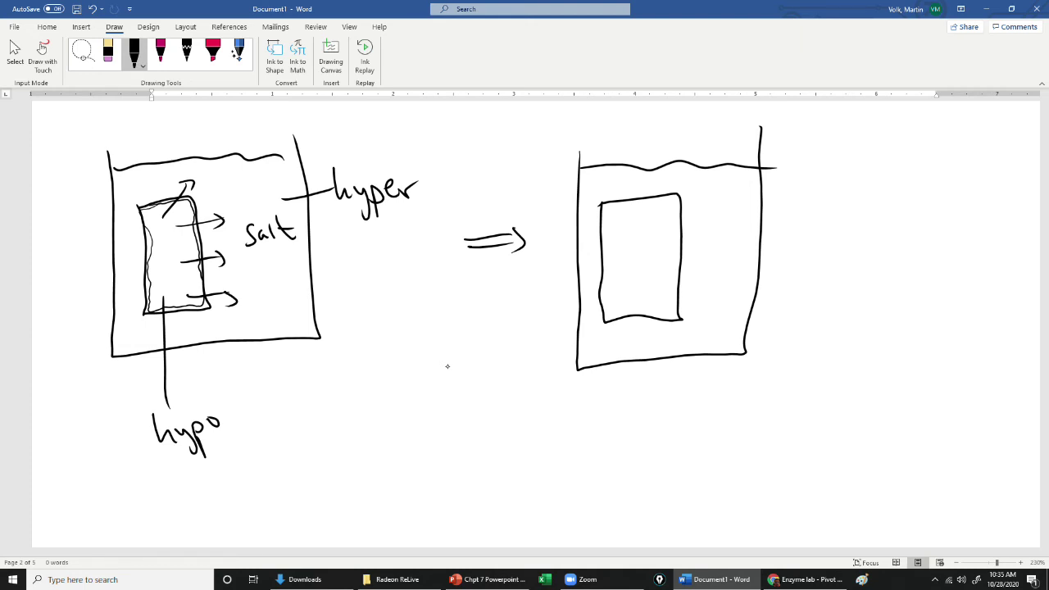
{"action": "mouse_move", "coordinate": [643, 215]}
{"action": "left_mouse_down"}
{"action": "mouse_move", "coordinate": [622, 232]}
{"action": "mouse_move", "coordinate": [624, 300]}
{"action": "mouse_move", "coordinate": [655, 296]}
{"action": "mouse_move", "coordinate": [644, 215]}
{"action": "left_mouse_up"}
{"action": "mouse_move", "coordinate": [709, 130]}
{"action": "left_mouse_down"}
{"action": "mouse_move", "coordinate": [671, 194]}
{"action": "mouse_move", "coordinate": [712, 133]}
{"action": "mouse_move", "coordinate": [738, 129]}
{"action": "left_mouse_up"}
{"action": "left_click_drag", "start_coordinate": [741, 112], "coordinate": [752, 137]}
{"action": "left_click_drag", "start_coordinate": [639, 236], "coordinate": [746, 211]}
Step: Write 'plasmolysis' under the right beaker
{"action": "mouse_move", "coordinate": [610, 401]}
{"action": "left_mouse_down"}
{"action": "mouse_move", "coordinate": [611, 429]}
{"action": "mouse_move", "coordinate": [622, 407]}
{"action": "left_mouse_up"}
{"action": "mouse_move", "coordinate": [636, 383]}
{"action": "left_mouse_down"}
{"action": "mouse_move", "coordinate": [637, 416]}
{"action": "mouse_move", "coordinate": [657, 410]}
{"action": "left_mouse_up"}
{"action": "left_click_drag", "start_coordinate": [673, 409], "coordinate": [690, 410]}
{"action": "left_click_drag", "start_coordinate": [706, 401], "coordinate": [711, 411]}
{"action": "left_click_drag", "start_coordinate": [717, 402], "coordinate": [728, 431]}
{"action": "left_click_drag", "start_coordinate": [744, 399], "coordinate": [738, 411]}
{"action": "mouse_move", "coordinate": [749, 402]}
{"action": "left_mouse_down"}
{"action": "mouse_move", "coordinate": [765, 405]}
{"action": "mouse_move", "coordinate": [755, 414]}
{"action": "left_mouse_up"}
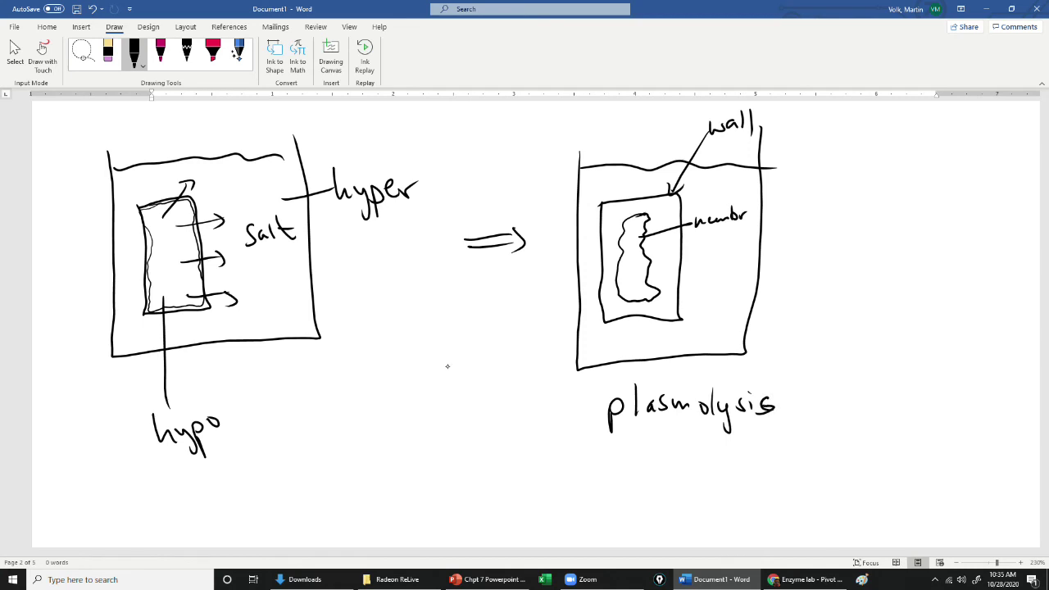
Step: Add organelles inside the shrunken cell and arrows of water leaving it
{"action": "left_click_drag", "start_coordinate": [636, 233], "coordinate": [627, 280]}
{"action": "left_click_drag", "start_coordinate": [639, 265], "coordinate": [650, 290]}
{"action": "left_click_drag", "start_coordinate": [631, 261], "coordinate": [633, 272]}
{"action": "left_click_drag", "start_coordinate": [644, 262], "coordinate": [662, 264]}
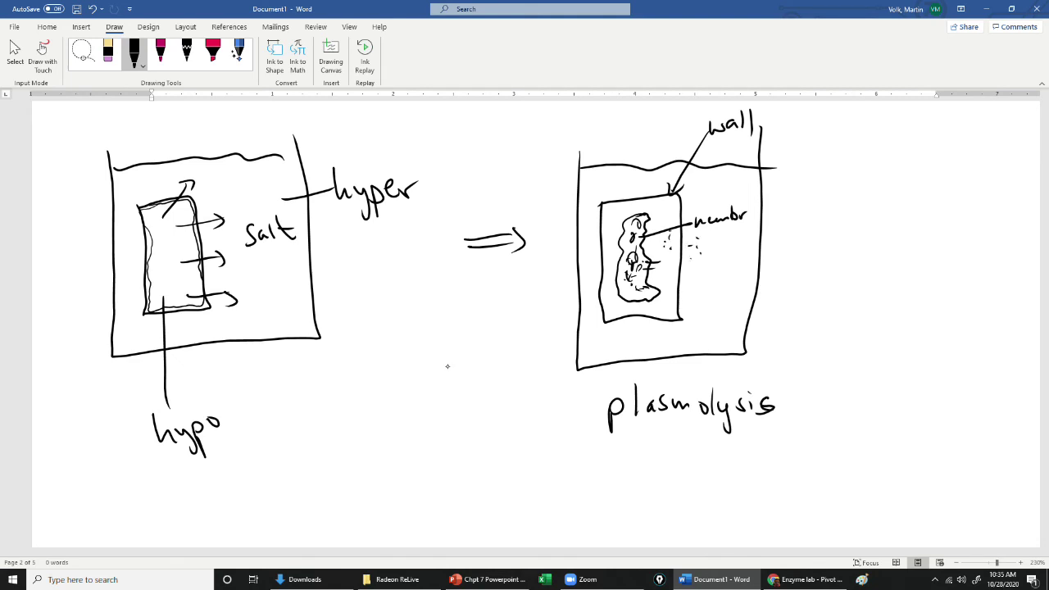
{"action": "mouse_move", "coordinate": [707, 245]}
{"action": "left_mouse_down"}
{"action": "mouse_move", "coordinate": [664, 253]}
{"action": "mouse_move", "coordinate": [694, 260]}
{"action": "left_mouse_up"}
Step: Further down the page, ink a new beaker with a water line and a rectangular plant cell
{"action": "scroll", "coordinate": [391, 398], "scroll_direction": "down", "scroll_amount": 5}
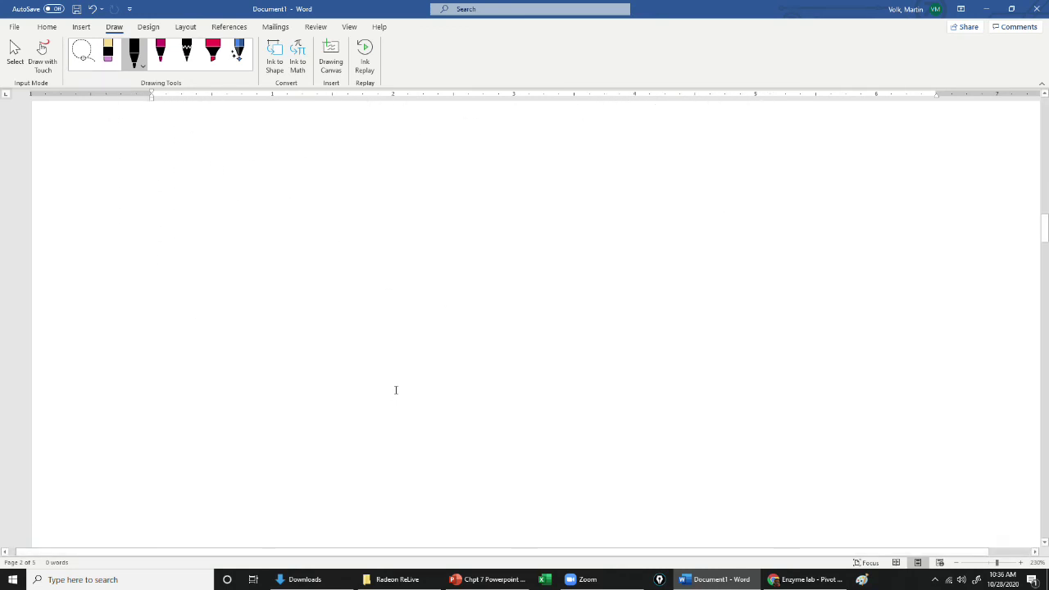
{"action": "mouse_move", "coordinate": [147, 171]}
{"action": "left_mouse_down"}
{"action": "mouse_move", "coordinate": [155, 298]}
{"action": "mouse_move", "coordinate": [247, 363]}
{"action": "mouse_move", "coordinate": [314, 218]}
{"action": "mouse_move", "coordinate": [295, 150]}
{"action": "left_mouse_up"}
{"action": "left_click_drag", "start_coordinate": [134, 204], "coordinate": [304, 190]}
{"action": "mouse_move", "coordinate": [179, 250]}
{"action": "left_mouse_down"}
{"action": "mouse_move", "coordinate": [183, 275]}
{"action": "mouse_move", "coordinate": [231, 321]}
{"action": "mouse_move", "coordinate": [200, 238]}
{"action": "mouse_move", "coordinate": [179, 251]}
{"action": "left_mouse_up"}
{"action": "mouse_move", "coordinate": [290, 220]}
{"action": "left_mouse_down"}
{"action": "mouse_move", "coordinate": [336, 209]}
{"action": "mouse_move", "coordinate": [349, 226]}
{"action": "mouse_move", "coordinate": [374, 195]}
{"action": "mouse_move", "coordinate": [403, 188]}
{"action": "left_mouse_up"}
Step: Label the water 'pure' and 'hypo', the cell 'hyper', and draw inward water arrows
{"action": "mouse_move", "coordinate": [356, 229]}
{"action": "left_mouse_down"}
{"action": "mouse_move", "coordinate": [383, 239]}
{"action": "mouse_move", "coordinate": [397, 264]}
{"action": "mouse_move", "coordinate": [427, 226]}
{"action": "left_mouse_up"}
{"action": "left_click_drag", "start_coordinate": [205, 309], "coordinate": [219, 341]}
{"action": "mouse_move", "coordinate": [203, 330]}
{"action": "left_mouse_down"}
{"action": "mouse_move", "coordinate": [217, 321]}
{"action": "mouse_move", "coordinate": [237, 400]}
{"action": "mouse_move", "coordinate": [232, 433]}
{"action": "mouse_move", "coordinate": [251, 444]}
{"action": "mouse_move", "coordinate": [271, 426]}
{"action": "left_mouse_up"}
{"action": "mouse_move", "coordinate": [269, 410]}
{"action": "left_mouse_down"}
{"action": "mouse_move", "coordinate": [273, 420]}
{"action": "mouse_move", "coordinate": [293, 410]}
{"action": "left_mouse_up"}
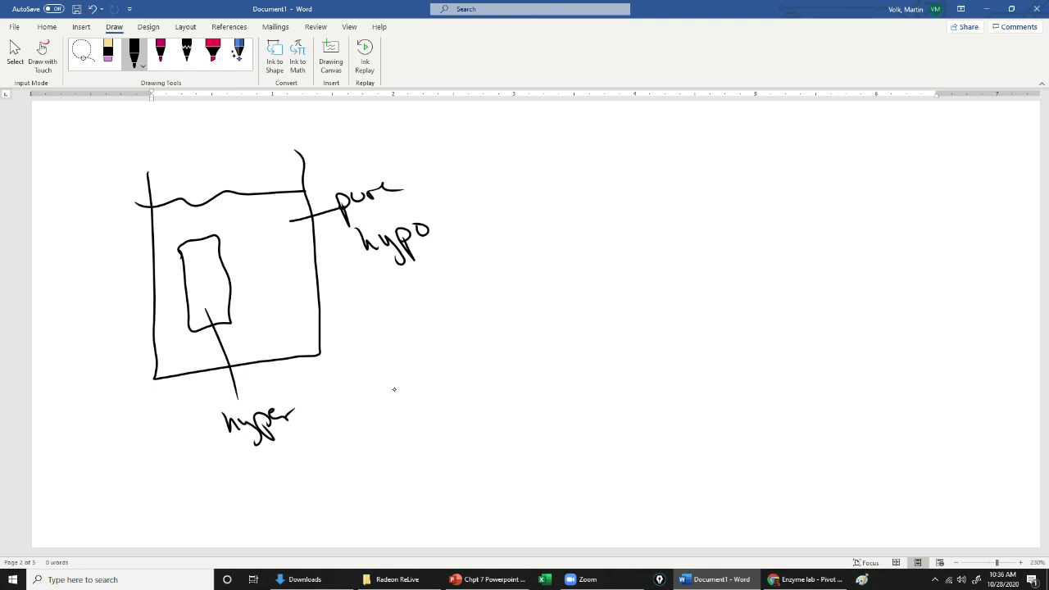
{"action": "mouse_move", "coordinate": [246, 262]}
{"action": "left_mouse_down"}
{"action": "mouse_move", "coordinate": [208, 287]}
{"action": "mouse_move", "coordinate": [219, 287]}
{"action": "left_mouse_up"}
{"action": "left_click_drag", "start_coordinate": [197, 214], "coordinate": [197, 252]}
{"action": "left_click_drag", "start_coordinate": [190, 244], "coordinate": [203, 246]}
Step: Draw a => arrow and begin a second beaker outline to the right
{"action": "left_click_drag", "start_coordinate": [459, 270], "coordinate": [512, 271]}
{"action": "mouse_move", "coordinate": [463, 286]}
{"action": "left_mouse_down"}
{"action": "mouse_move", "coordinate": [508, 278]}
{"action": "mouse_move", "coordinate": [514, 293]}
{"action": "left_mouse_up"}
{"action": "mouse_move", "coordinate": [590, 191]}
{"action": "left_mouse_down"}
{"action": "mouse_move", "coordinate": [589, 363]}
{"action": "mouse_move", "coordinate": [709, 372]}
{"action": "mouse_move", "coordinate": [768, 321]}
{"action": "mouse_move", "coordinate": [764, 145]}
{"action": "left_mouse_up"}
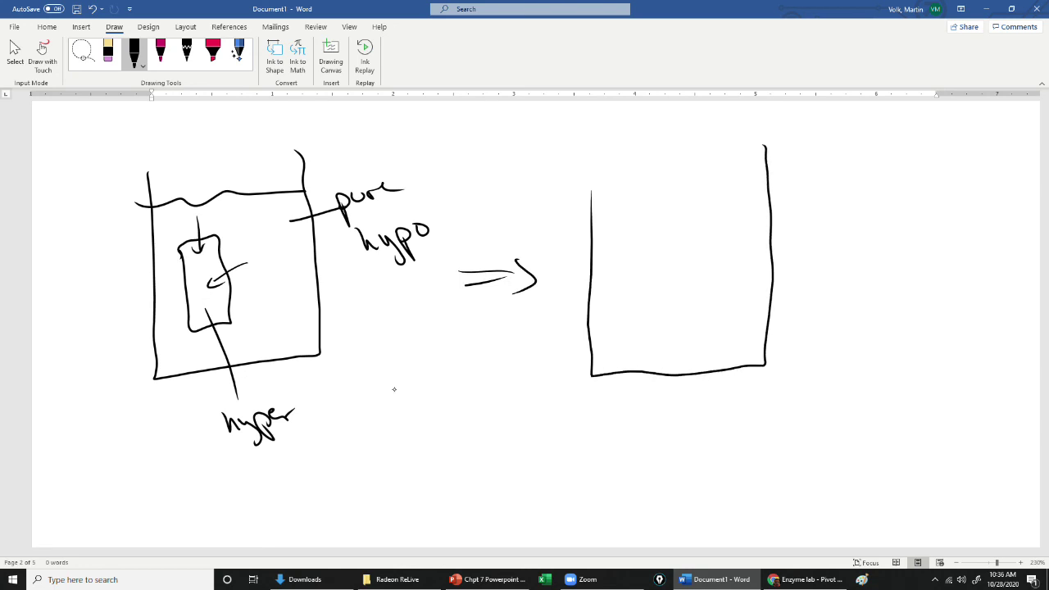
Step: Close the right beaker's outline and ink a swollen cell with 'press' written inside
{"action": "mouse_move", "coordinate": [595, 159]}
{"action": "left_mouse_down"}
{"action": "mouse_move", "coordinate": [592, 205]}
{"action": "mouse_move", "coordinate": [790, 195]}
{"action": "left_mouse_up"}
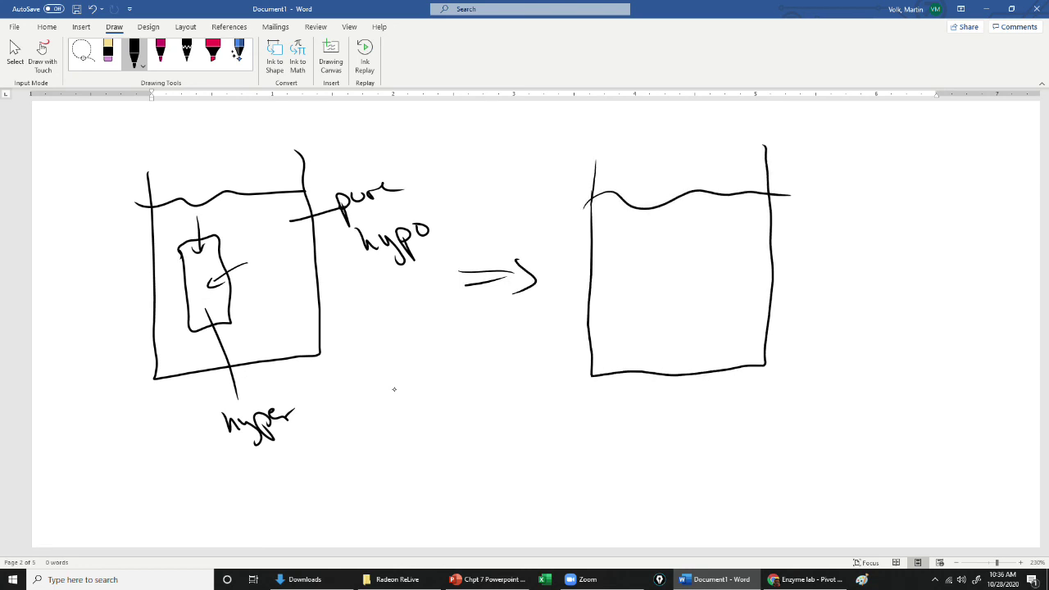
{"action": "mouse_move", "coordinate": [622, 241]}
{"action": "left_mouse_down"}
{"action": "mouse_move", "coordinate": [612, 284]}
{"action": "mouse_move", "coordinate": [620, 322]}
{"action": "left_mouse_up"}
{"action": "mouse_move", "coordinate": [622, 239]}
{"action": "left_mouse_down"}
{"action": "mouse_move", "coordinate": [666, 243]}
{"action": "mouse_move", "coordinate": [673, 287]}
{"action": "mouse_move", "coordinate": [652, 326]}
{"action": "mouse_move", "coordinate": [621, 323]}
{"action": "left_mouse_up"}
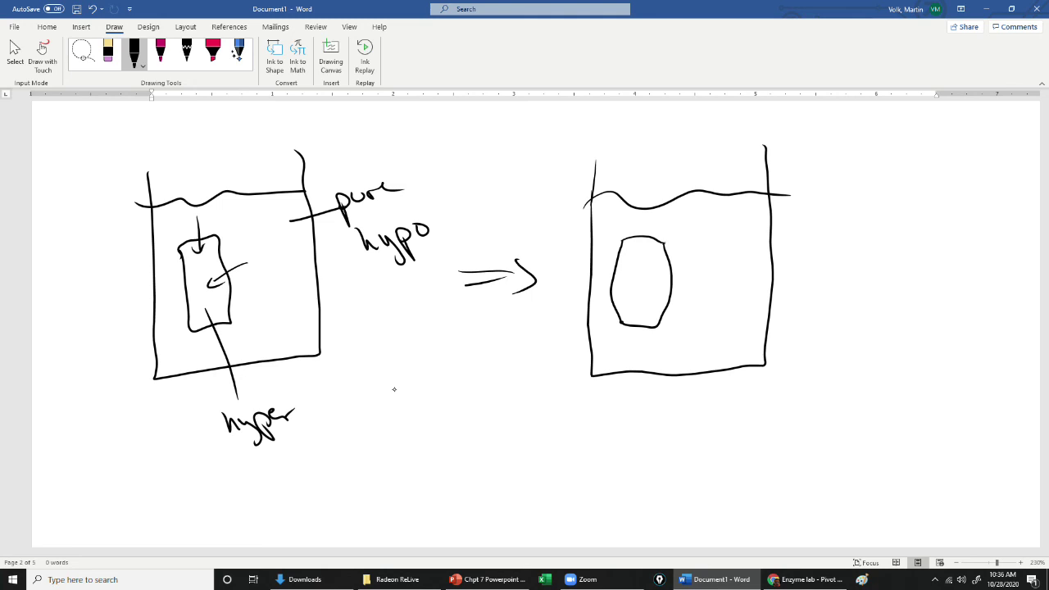
{"action": "mouse_move", "coordinate": [633, 256]}
{"action": "left_mouse_down"}
{"action": "mouse_move", "coordinate": [640, 287]}
{"action": "mouse_move", "coordinate": [652, 268]}
{"action": "mouse_move", "coordinate": [664, 288]}
{"action": "left_mouse_up"}
Step: Caption the cell 'turgor pressure' with a pointer line, undoing one stray stroke
{"action": "mouse_move", "coordinate": [639, 326]}
{"action": "left_mouse_down"}
{"action": "mouse_move", "coordinate": [642, 463]}
{"action": "mouse_move", "coordinate": [654, 432]}
{"action": "left_mouse_up"}
{"action": "mouse_move", "coordinate": [658, 437]}
{"action": "left_mouse_down"}
{"action": "mouse_move", "coordinate": [694, 436]}
{"action": "mouse_move", "coordinate": [707, 490]}
{"action": "left_mouse_up"}
{"action": "mouse_move", "coordinate": [735, 441]}
{"action": "left_mouse_down"}
{"action": "mouse_move", "coordinate": [765, 430]}
{"action": "mouse_move", "coordinate": [788, 454]}
{"action": "left_mouse_up"}
{"action": "left_click_drag", "start_coordinate": [817, 400], "coordinate": [804, 442]}
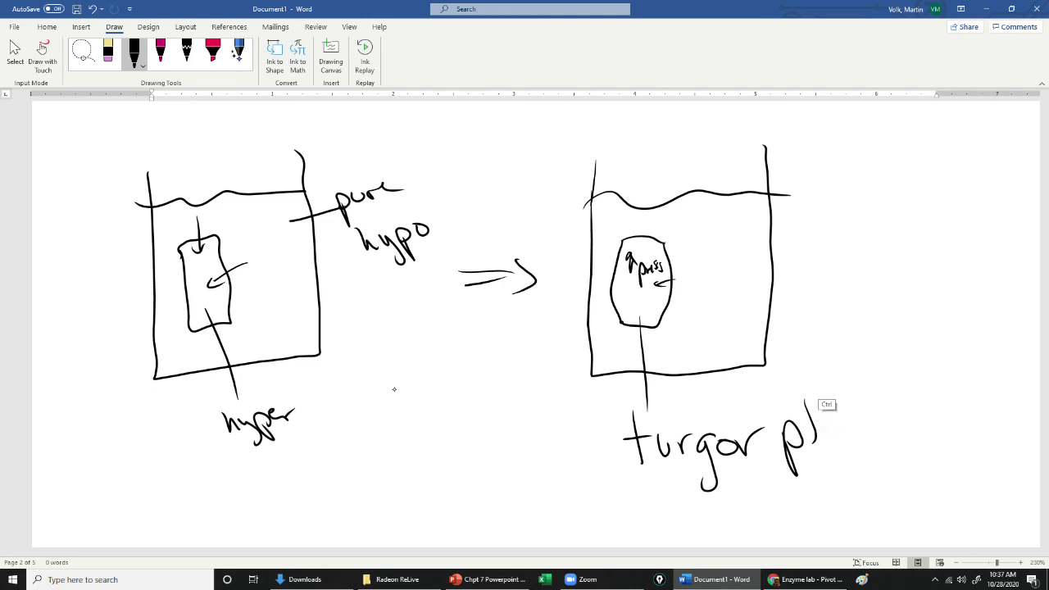
{"action": "key", "text": "ctrl+z"}
{"action": "mouse_move", "coordinate": [805, 442]}
{"action": "left_mouse_down"}
{"action": "mouse_move", "coordinate": [818, 425]}
{"action": "mouse_move", "coordinate": [839, 433]}
{"action": "left_mouse_up"}
{"action": "mouse_move", "coordinate": [854, 419]}
{"action": "left_mouse_down"}
{"action": "mouse_move", "coordinate": [844, 436]}
{"action": "mouse_move", "coordinate": [896, 422]}
{"action": "left_mouse_up"}
{"action": "mouse_move", "coordinate": [900, 426]}
{"action": "left_mouse_down"}
{"action": "mouse_move", "coordinate": [913, 413]}
{"action": "mouse_move", "coordinate": [936, 427]}
{"action": "left_mouse_up"}
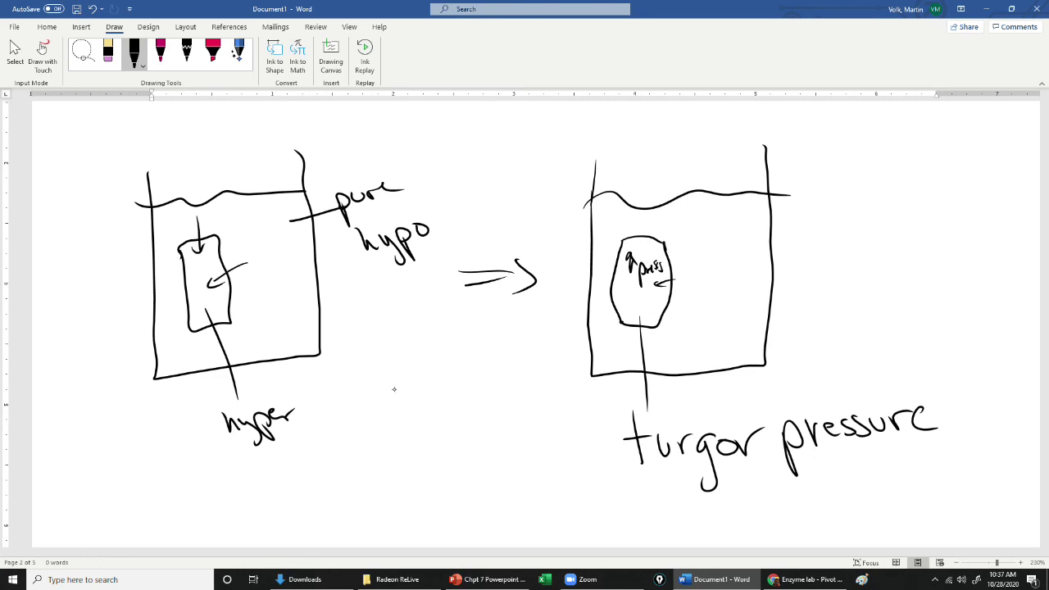
Step: Add strokes showing the swollen cell pressing outward against its wall
{"action": "left_click_drag", "start_coordinate": [619, 250], "coordinate": [612, 316]}
{"action": "left_click_drag", "start_coordinate": [666, 259], "coordinate": [664, 296]}
{"action": "left_click_drag", "start_coordinate": [656, 260], "coordinate": [674, 254]}
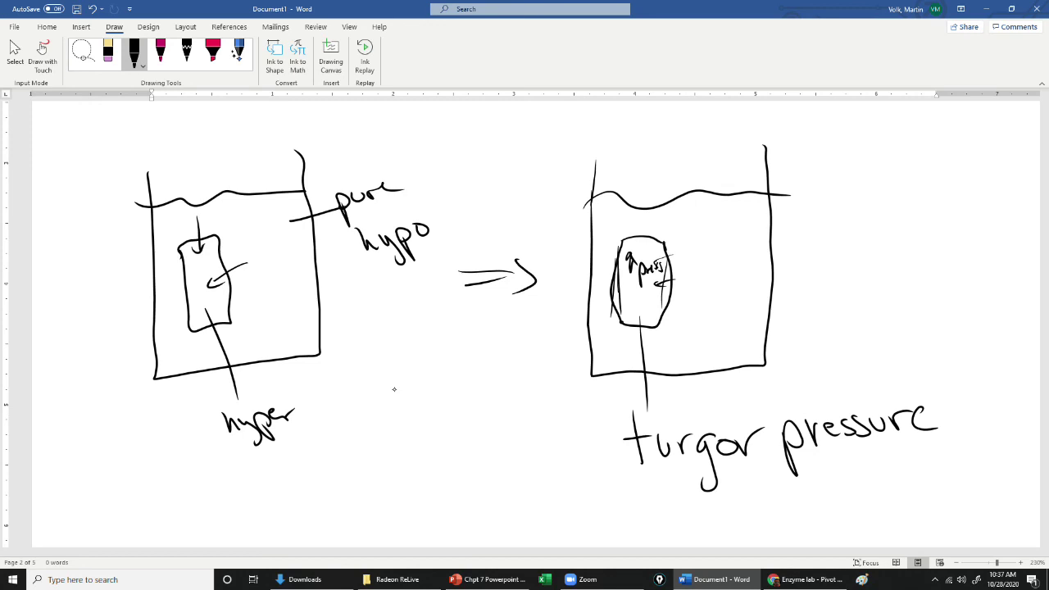